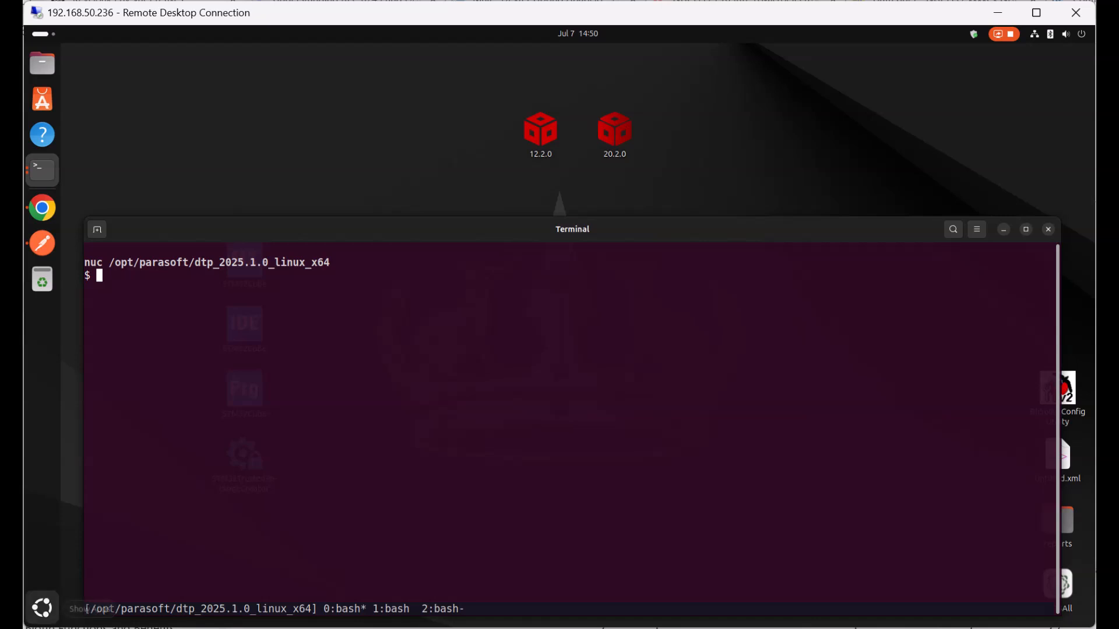
# Open the Ubuntu dock's Show Applications grid from the terminal session
pyautogui.click(42, 607)
pyautogui.click(1042, 396)
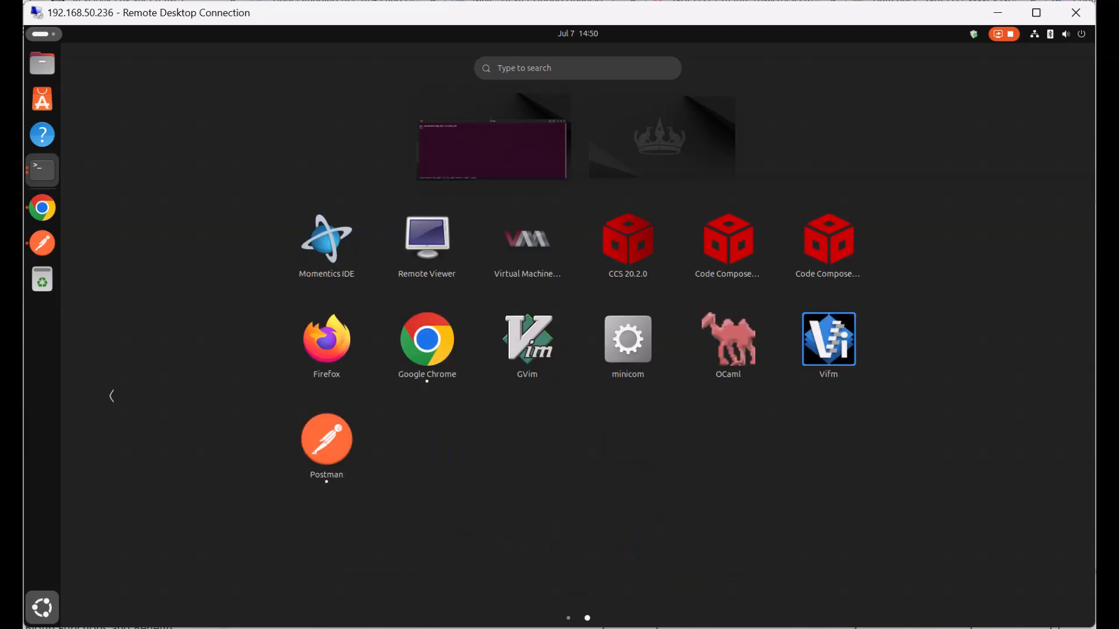
pyautogui.click(327, 341)
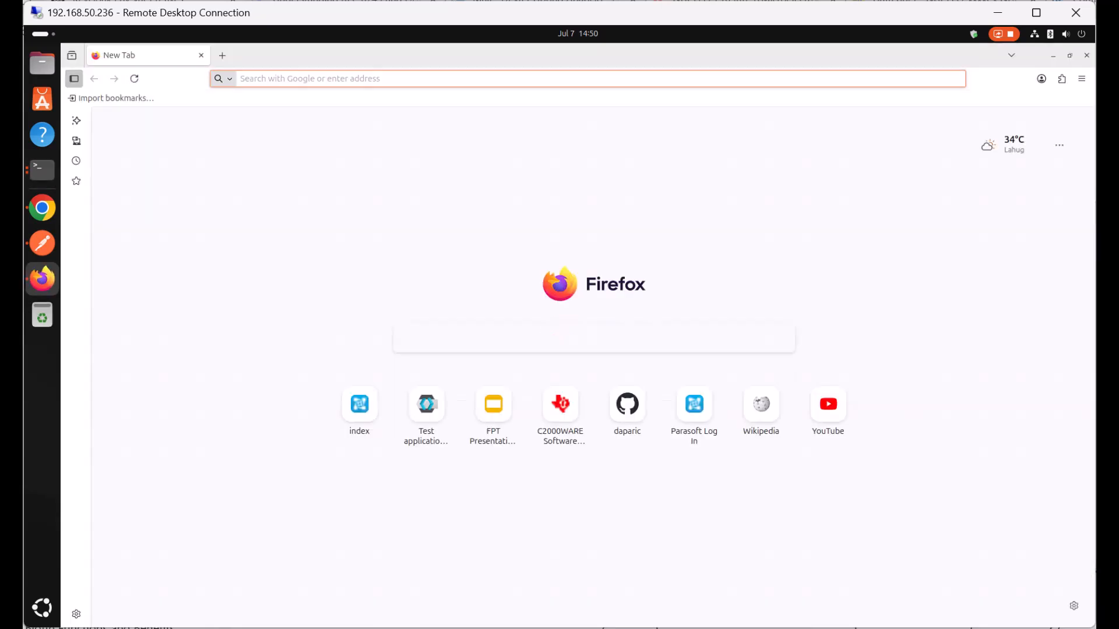
pyautogui.write('h')
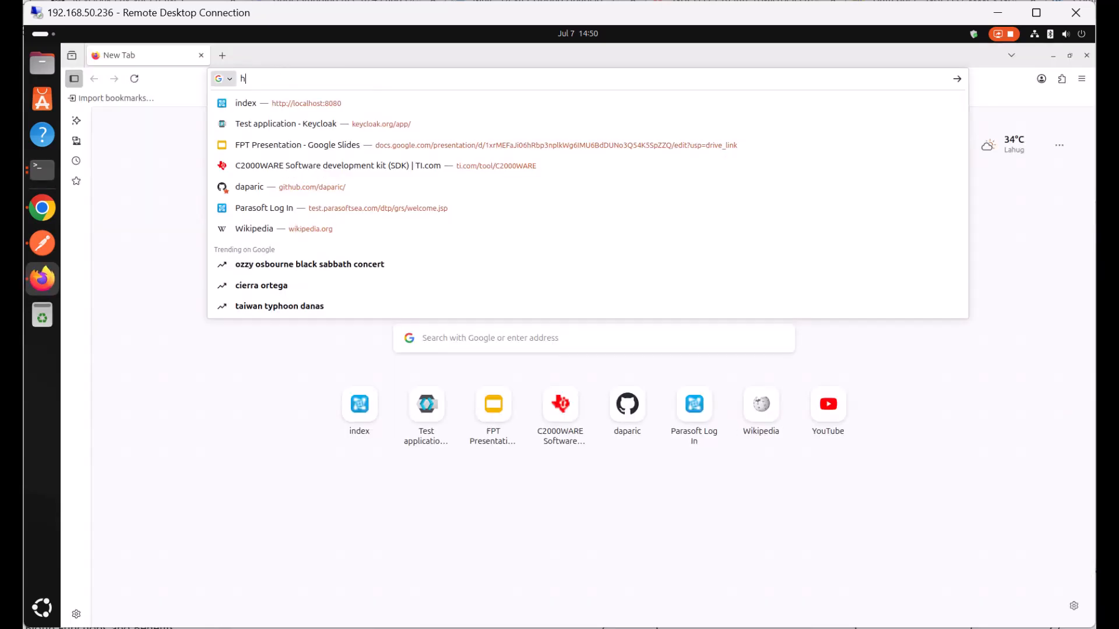
pyautogui.write('ttp://')
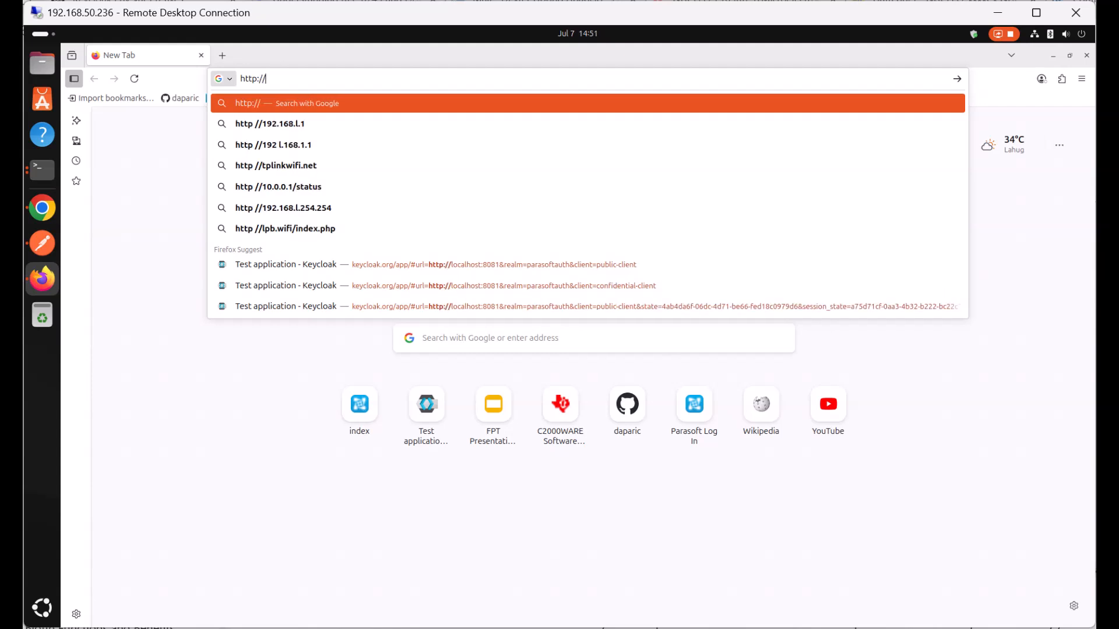
pyautogui.write('localho')
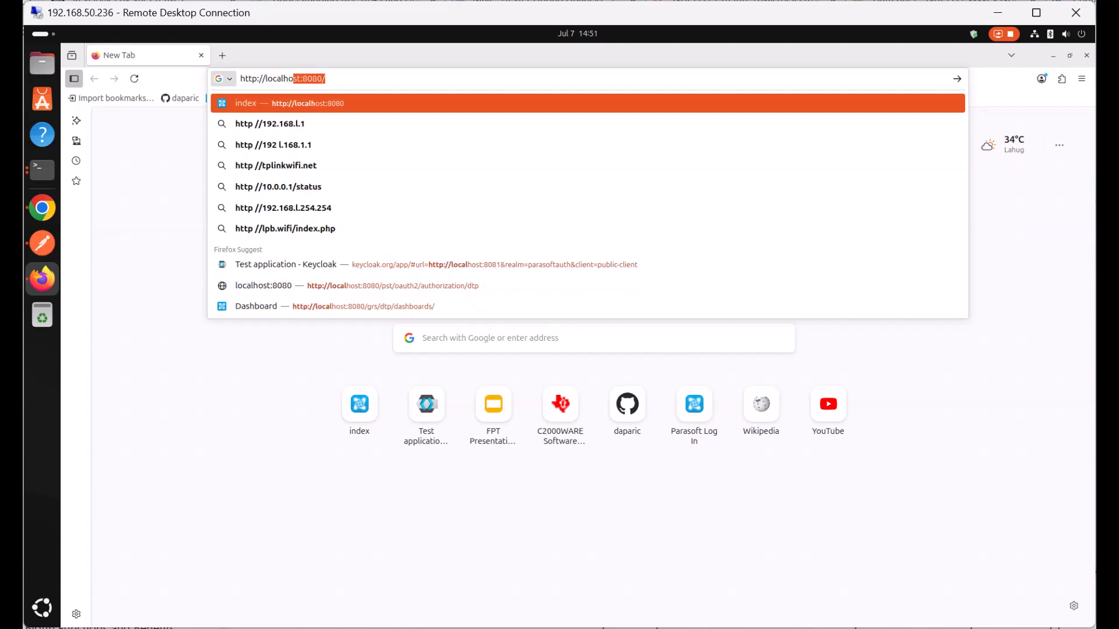
pyautogui.write('st:8080')
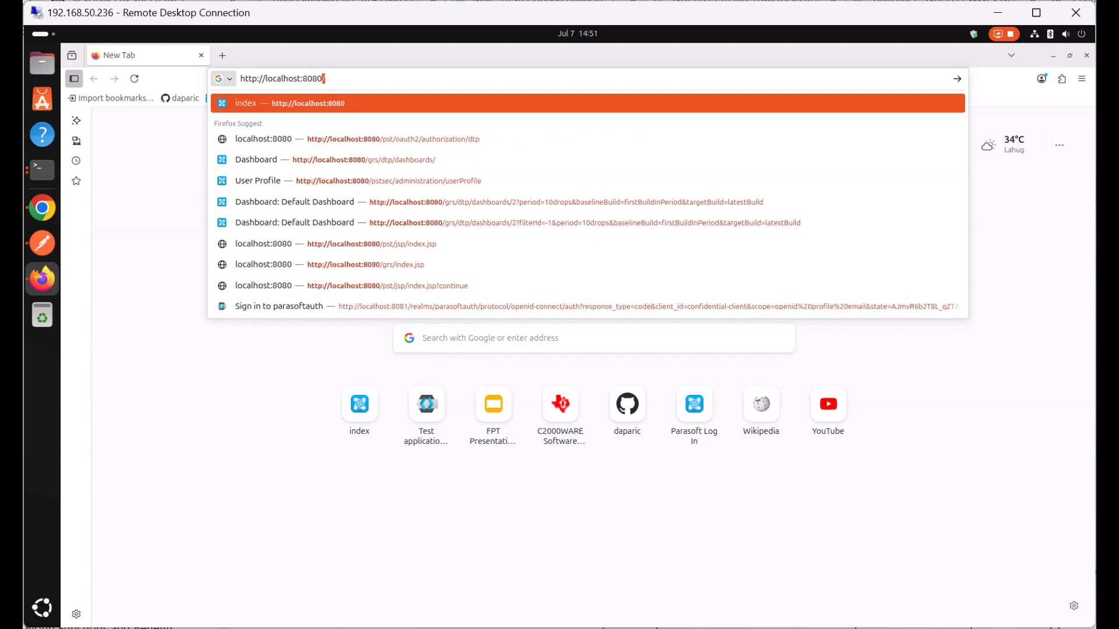
pyautogui.press('Return')
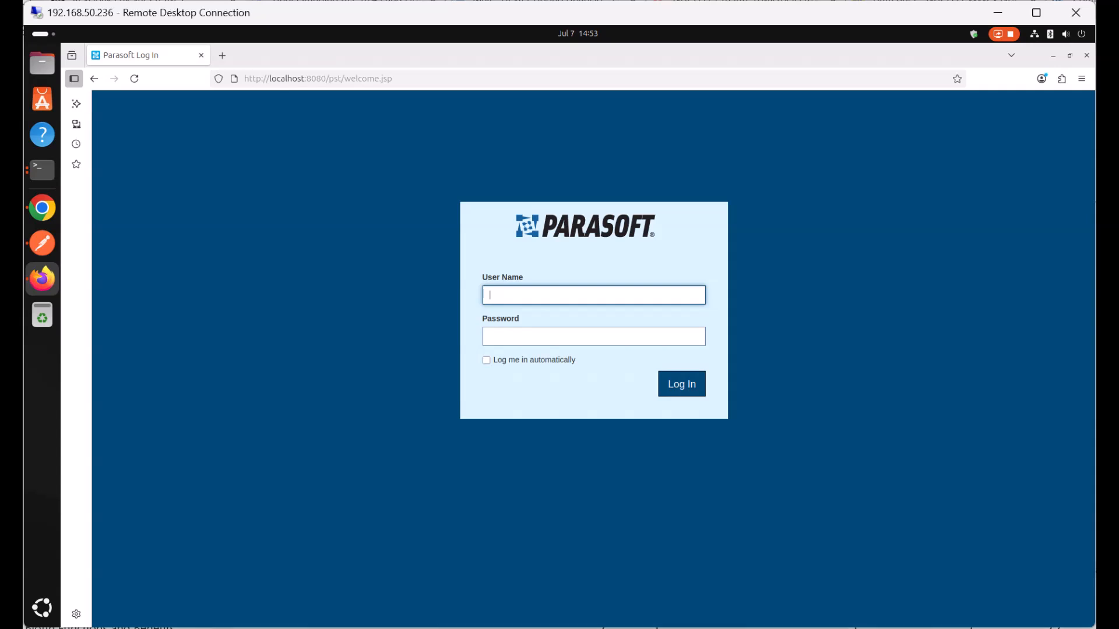
# Sign in as the admin user with its password, declining Firefox's offer to save it
pyautogui.write('admin')
pyautogui.press('Tab')
pyautogui.write('admin')
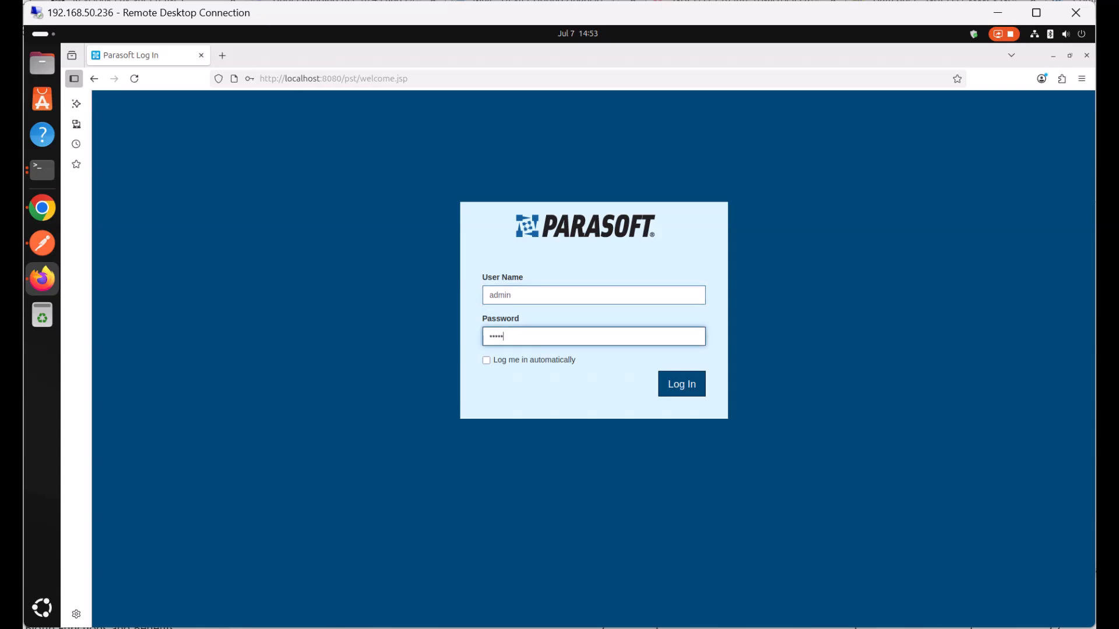
pyautogui.press('Return')
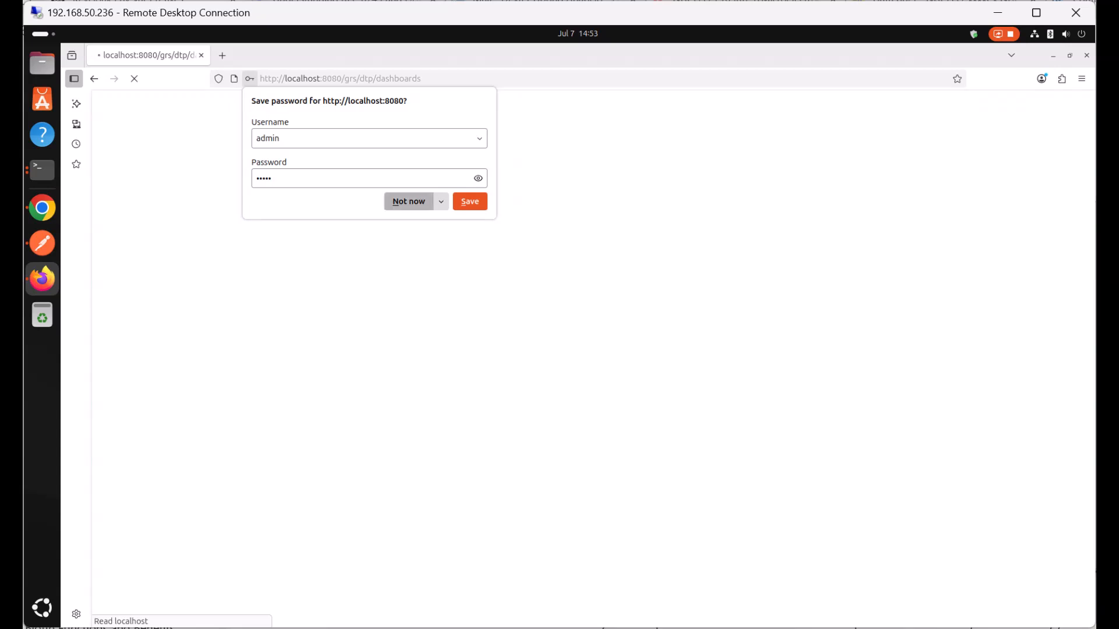
pyautogui.click(408, 201)
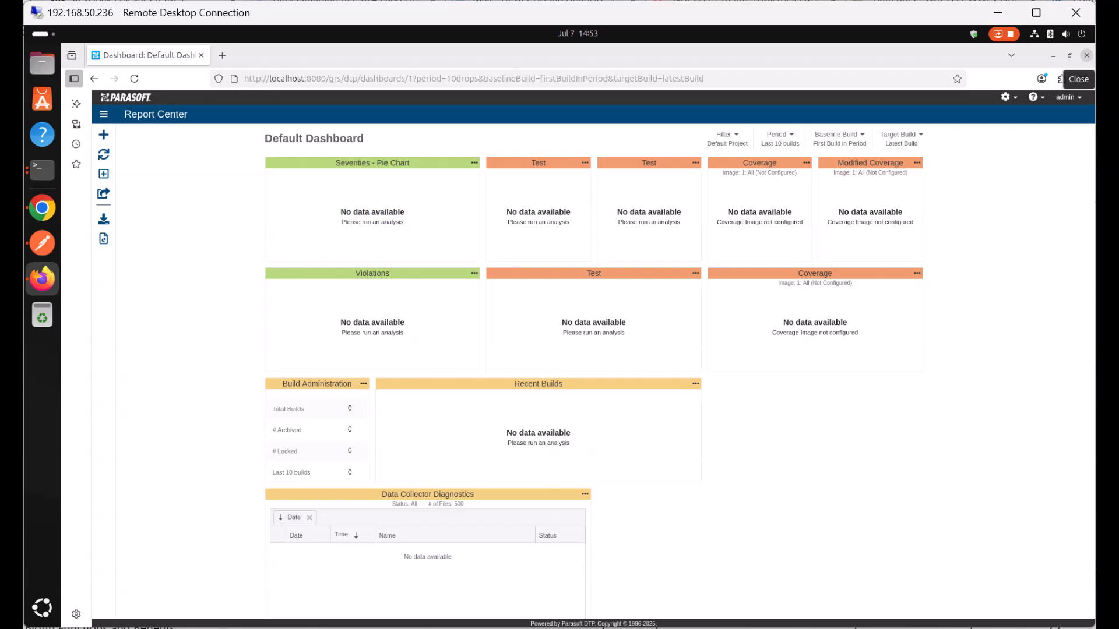
# Close Firefox and stop the DTP Server with option 1 in the DTP Configuration Manager
pyautogui.click(1086, 55)
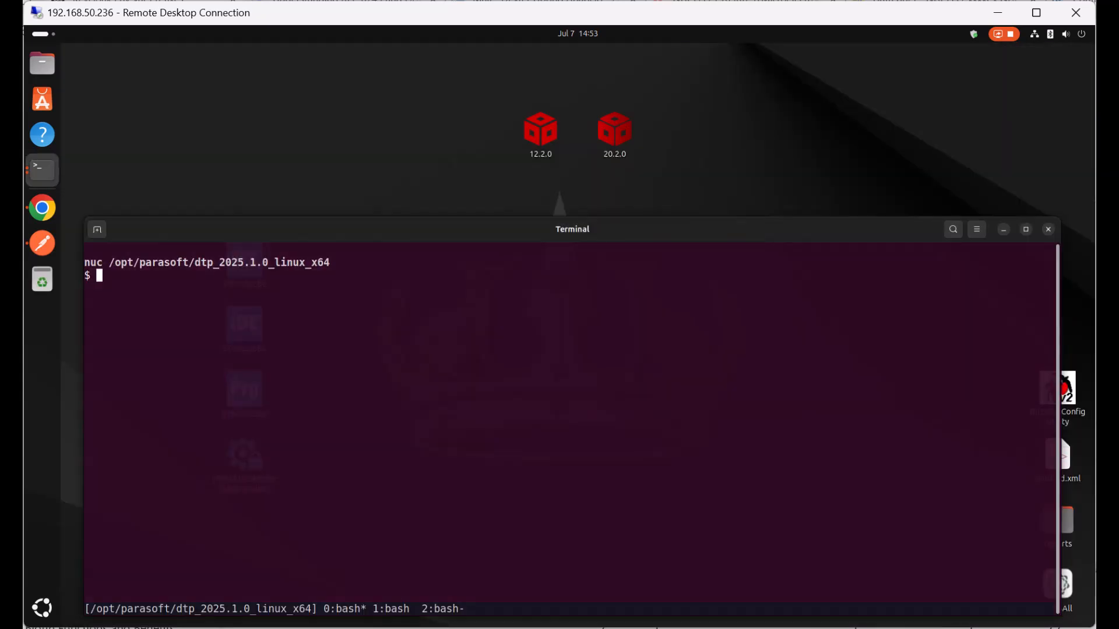
pyautogui.click(42, 170)
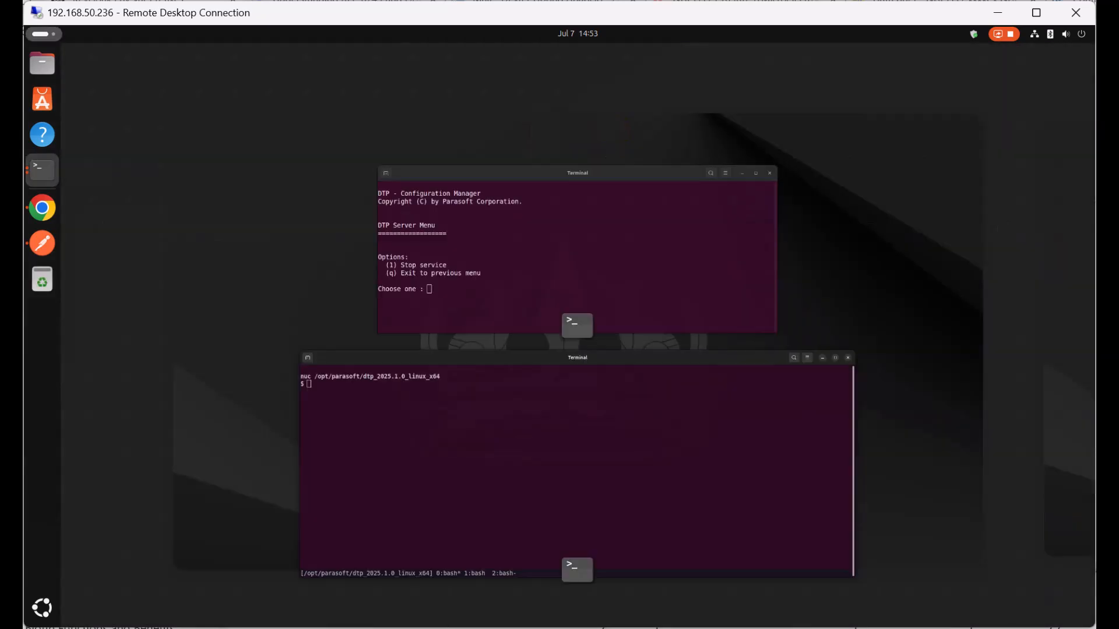
pyautogui.click(606, 251)
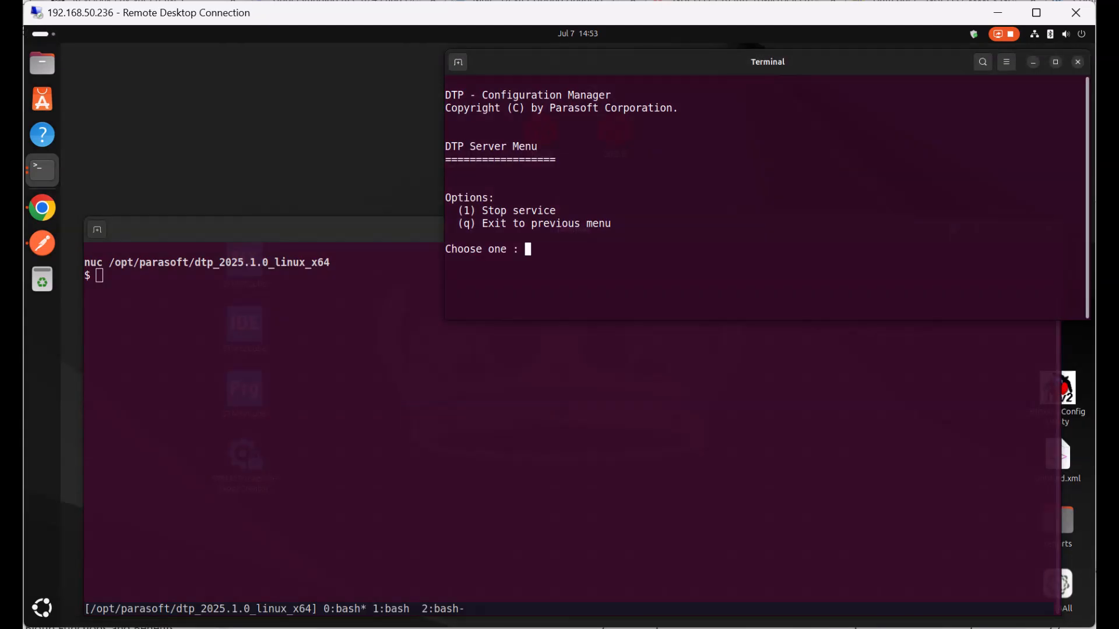
pyautogui.write('1')
pyautogui.press('Return')
pyautogui.click(99, 275)
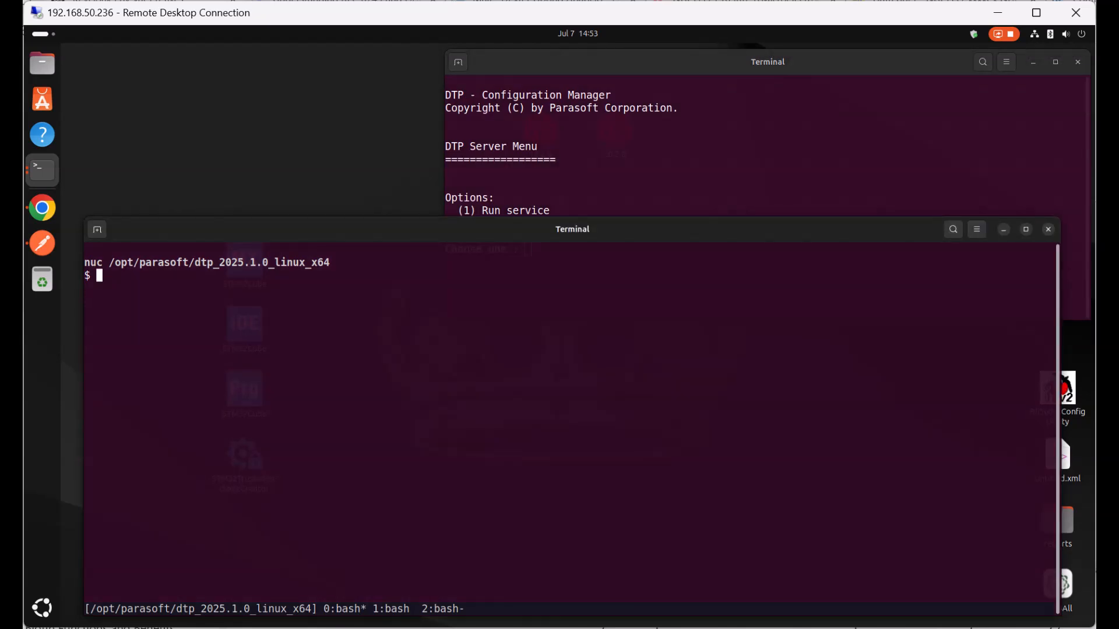
# Rerun 'jq < dtp_data/conf/oidc.json' from history and check that "enabled" is false
pyautogui.moveTo(108, 263); pyautogui.dragTo(331, 262)
pyautogui.press('Up')
pyautogui.press('Up')
pyautogui.press('Up')
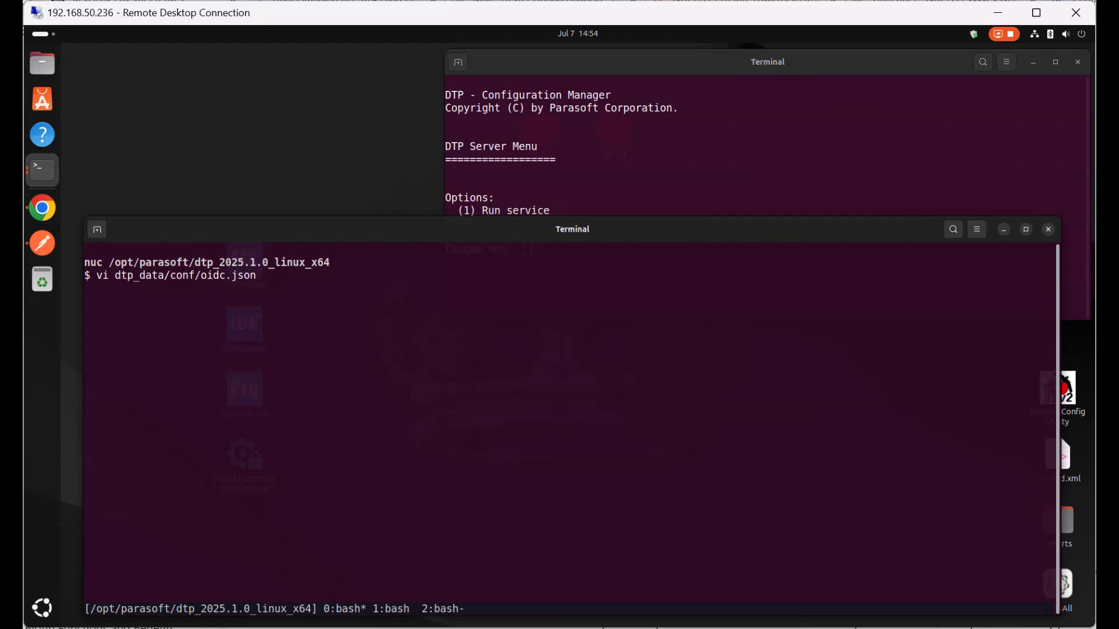
pyautogui.press('Up')
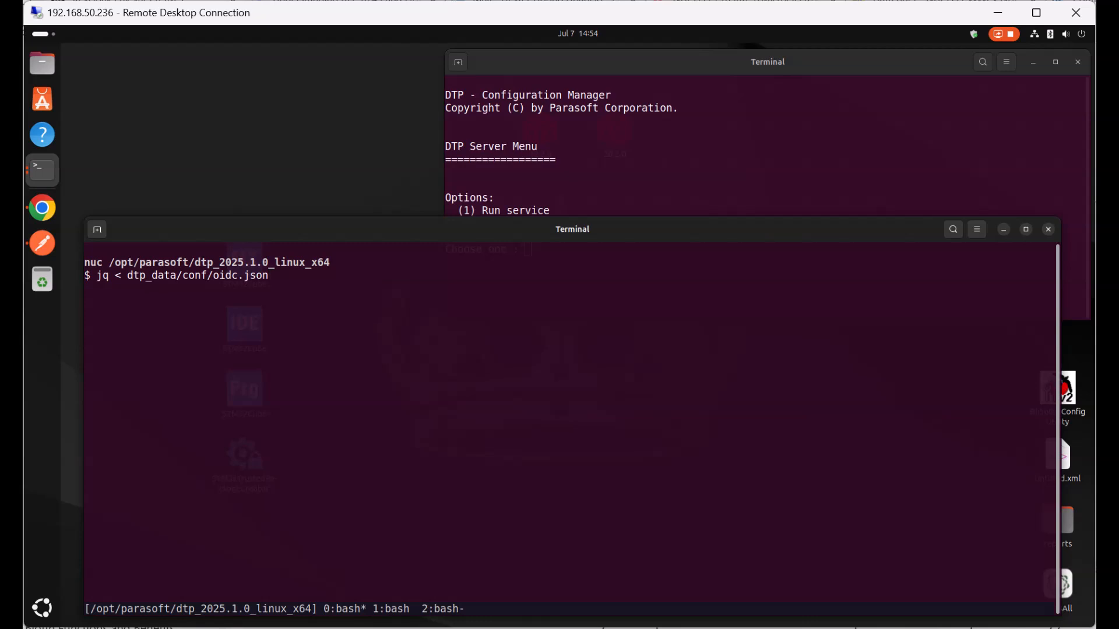
pyautogui.press('Return')
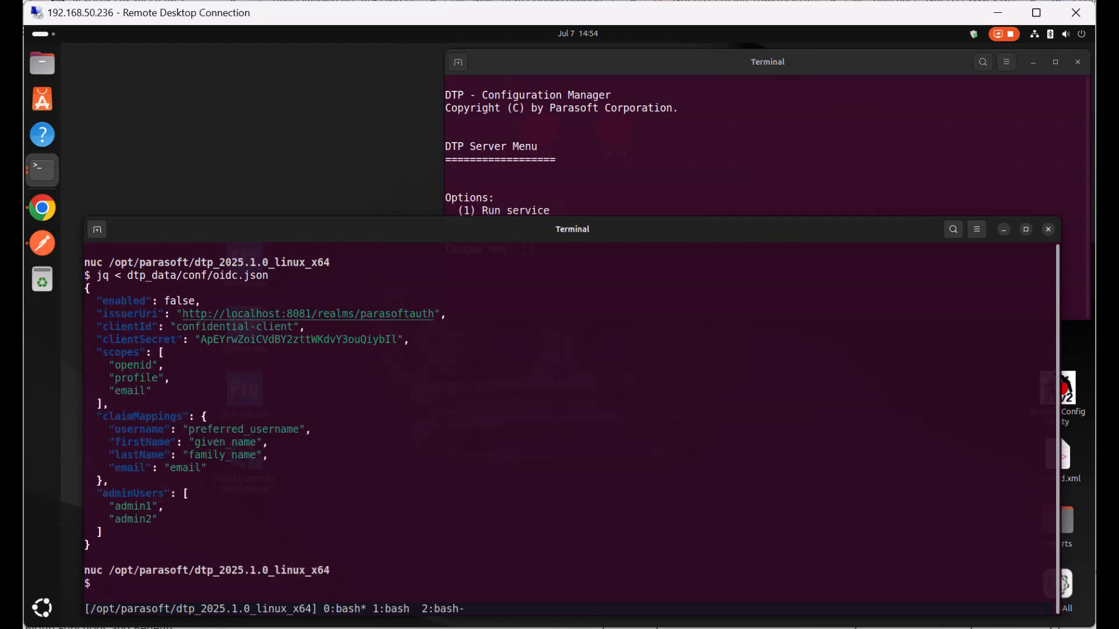
pyautogui.moveTo(164, 301); pyautogui.dragTo(195, 301)
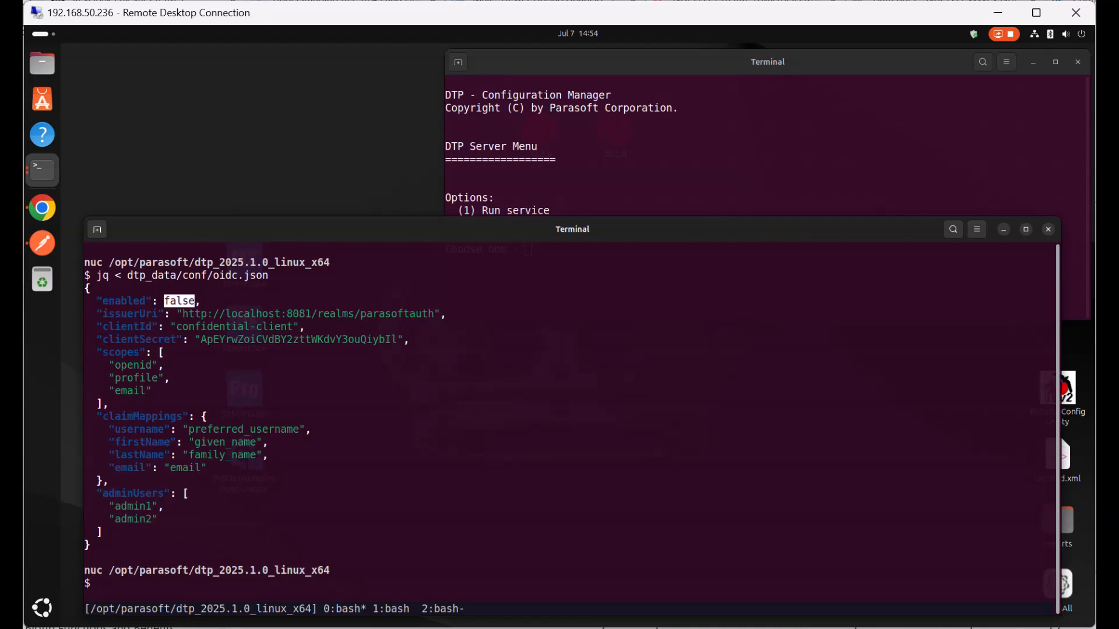
# Edit dtp_data/conf/oidc.json in vi, change "enabled" from false to true, and save
pyautogui.write('vi dtp_data/conf/oidc.json')
pyautogui.press('Return')
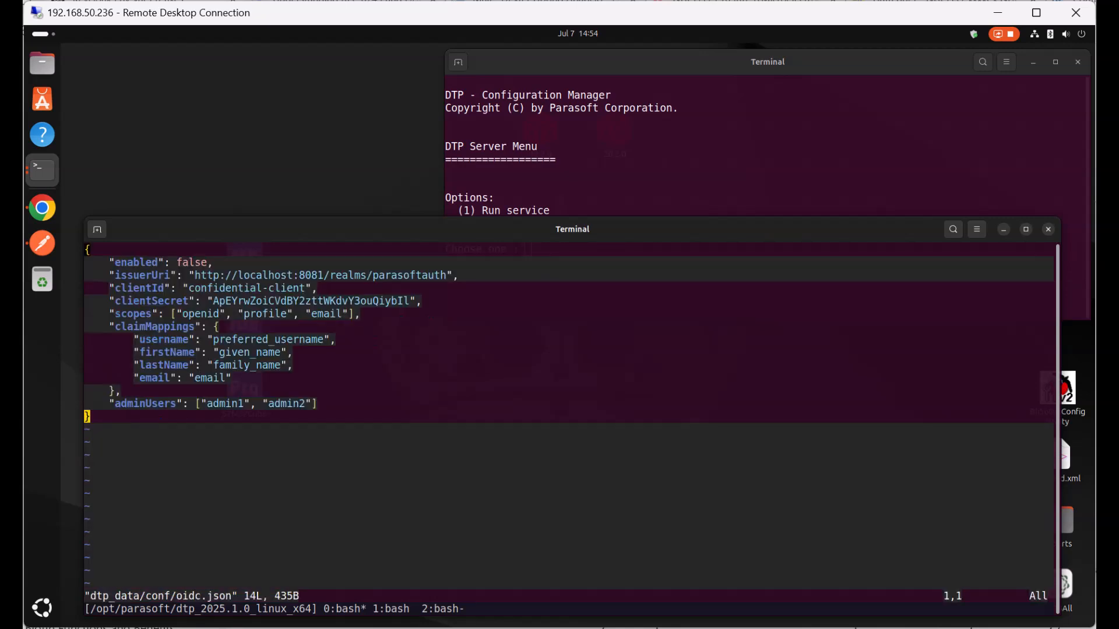
pyautogui.press('j')
pyautogui.press('w')
pyautogui.press('w')
pyautogui.press('w')
pyautogui.press('w')
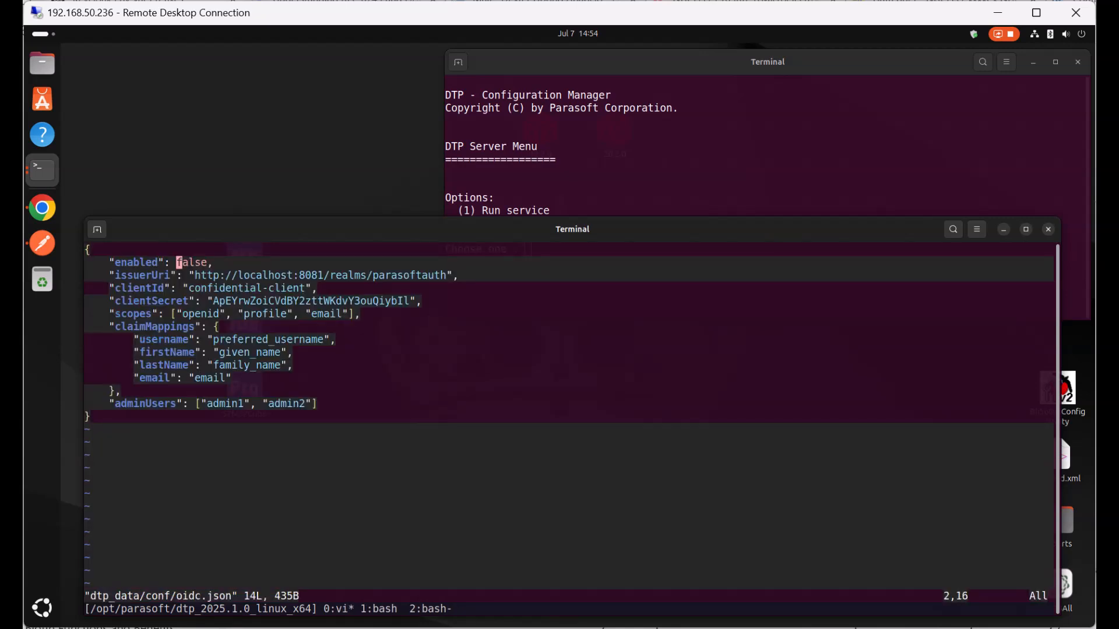
pyautogui.write('cwtrue')
pyautogui.press('Escape')
pyautogui.write('b:w')
pyautogui.press('Return')
# Review the issuerUri, realm parasoftauth, clientId confidential-client and client secret, then quit vi
pyautogui.press('j')
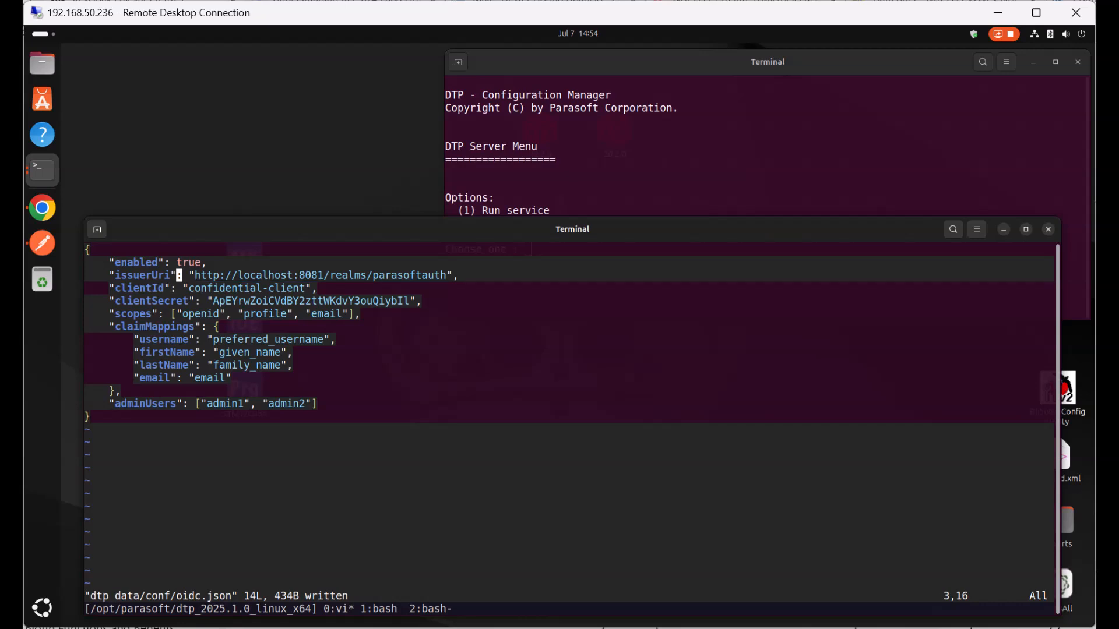
pyautogui.moveTo(196, 275); pyautogui.dragTo(367, 275)
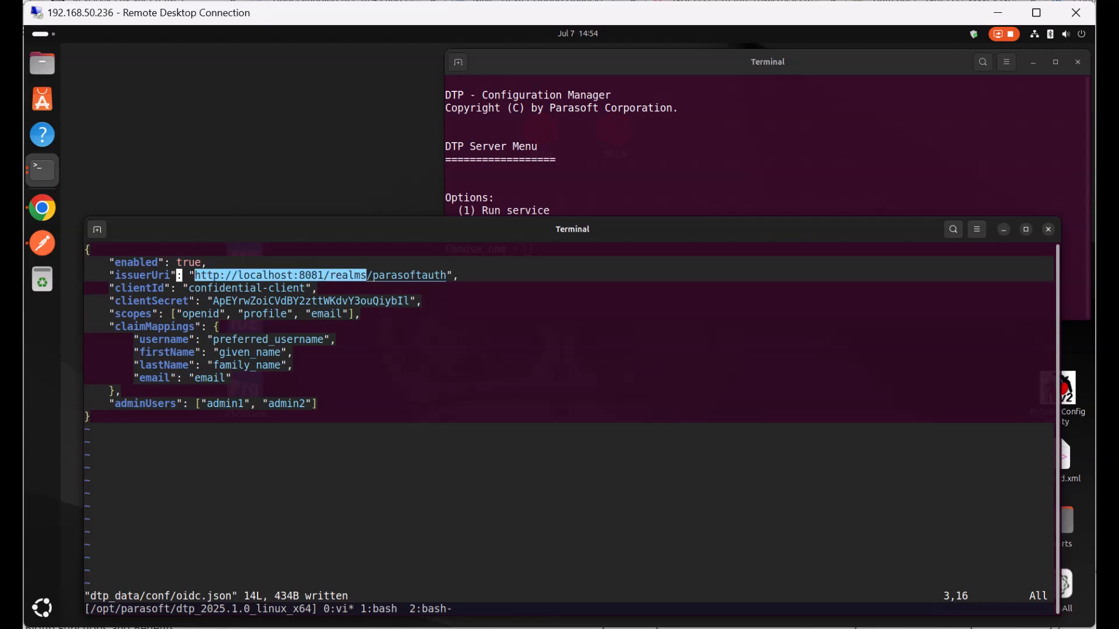
pyautogui.moveTo(373, 275); pyautogui.dragTo(447, 275)
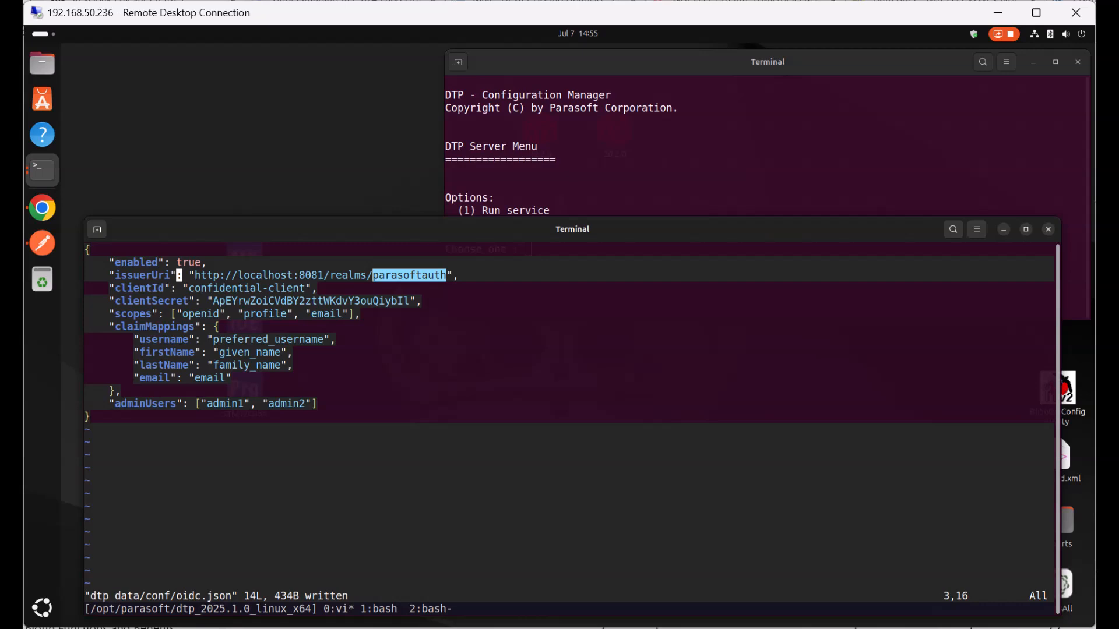
pyautogui.moveTo(189, 287); pyautogui.dragTo(304, 288)
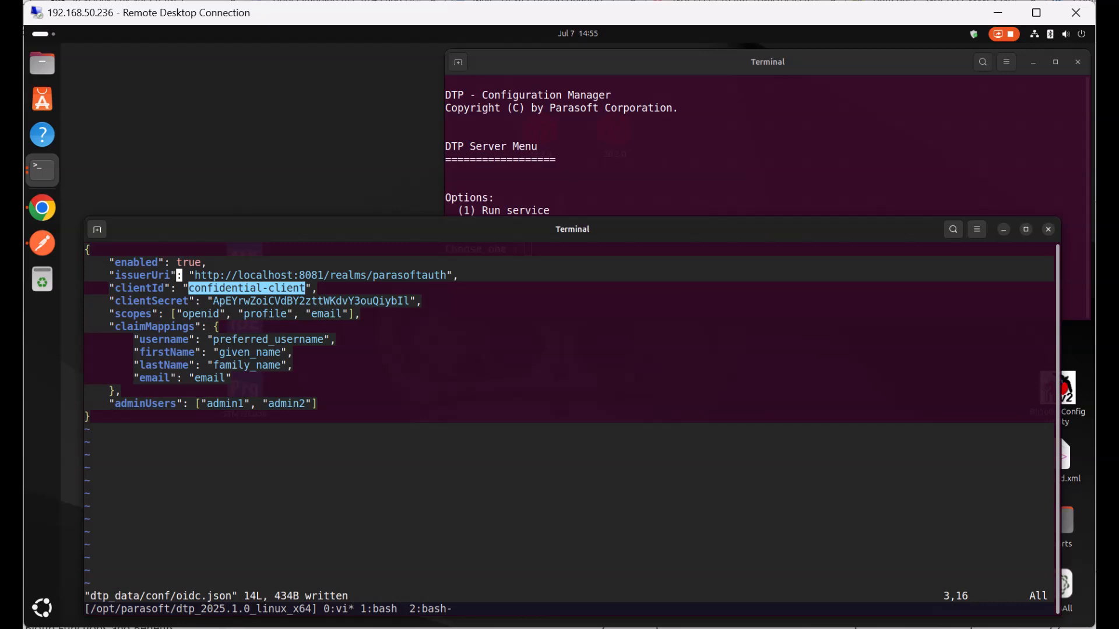
pyautogui.moveTo(212, 301); pyautogui.dragTo(270, 403)
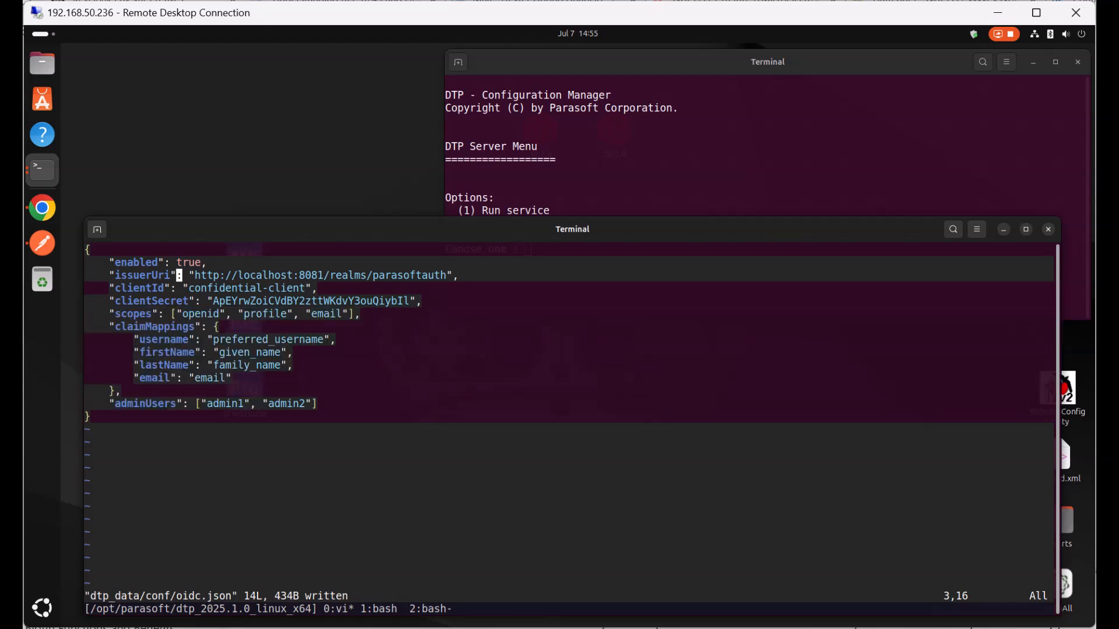
pyautogui.write(':q')
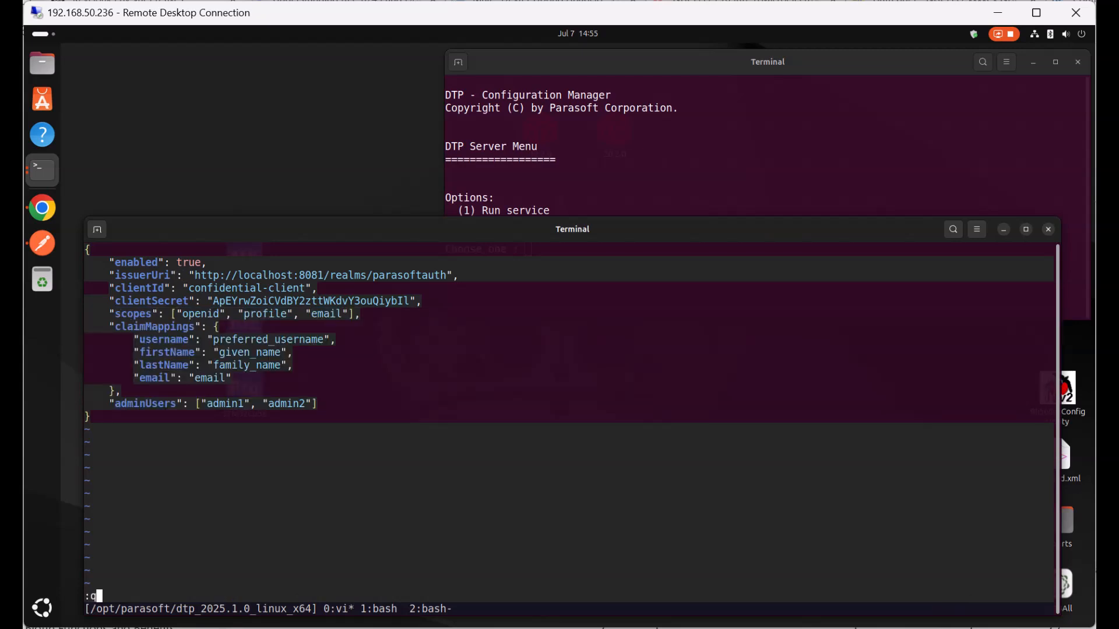
pyautogui.press('Return')
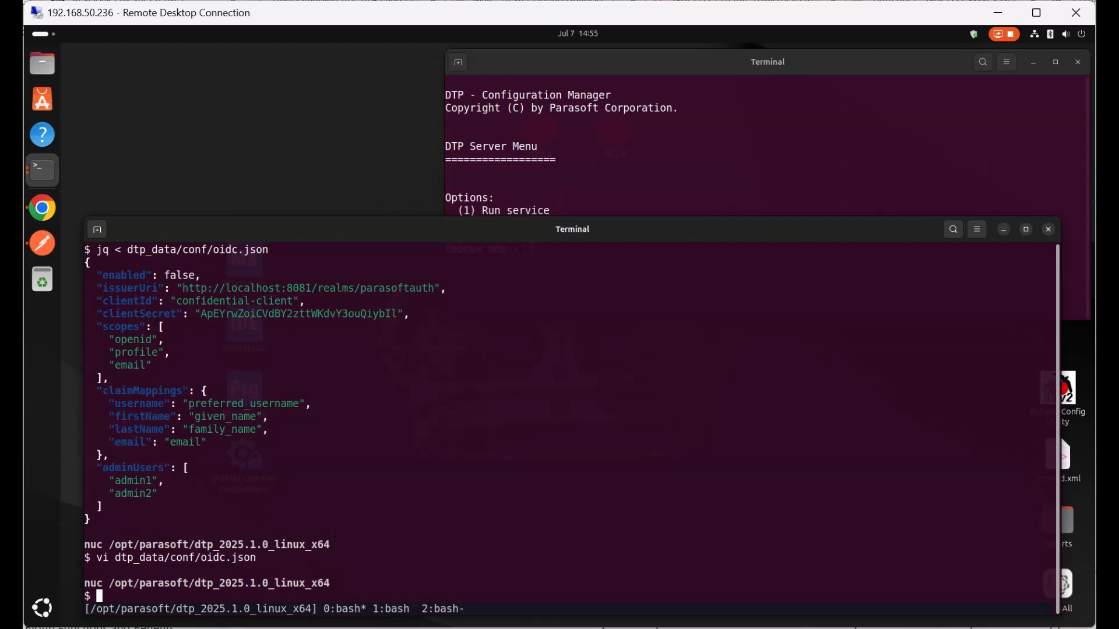
# Compare the DTP menu's Run service option with the printed oidc.json settings
pyautogui.hotkey('alt', 'Tab')
pyautogui.moveTo(482, 211); pyautogui.dragTo(550, 210)
pyautogui.hotkey('alt', 'Tab')
pyautogui.moveTo(203, 274); pyautogui.dragTo(156, 480)
pyautogui.click(42, 208)
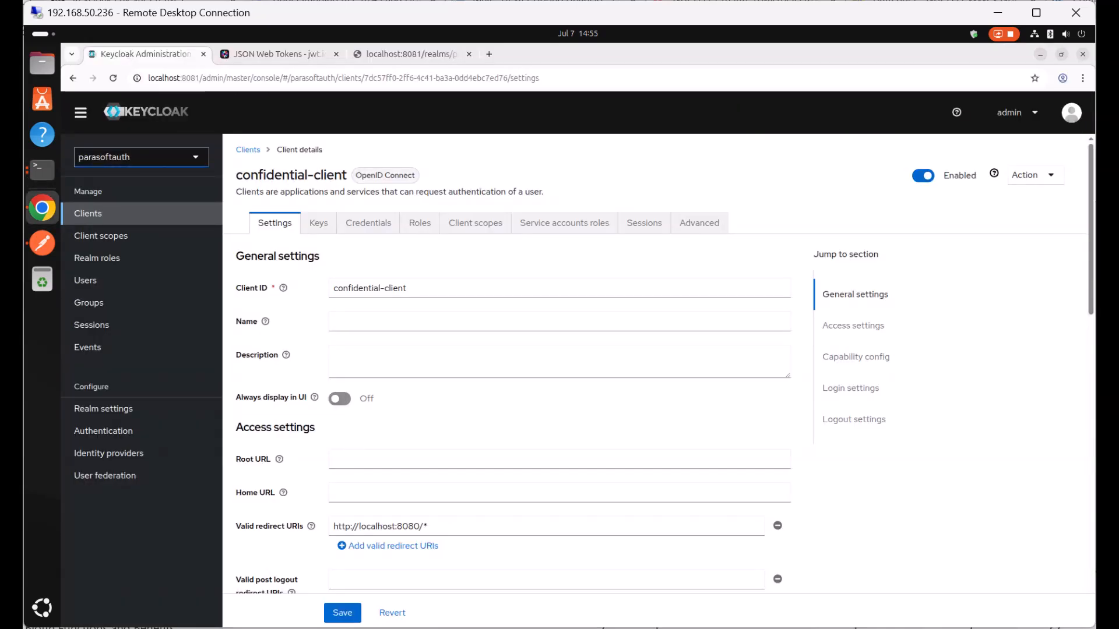
pyautogui.click(142, 157)
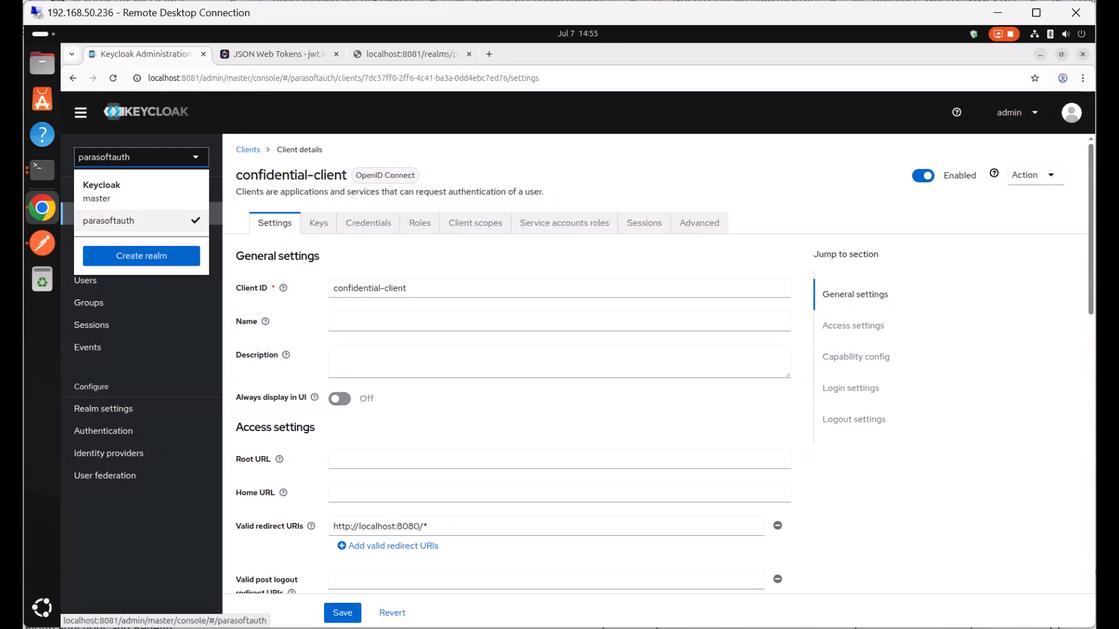
pyautogui.click(108, 220)
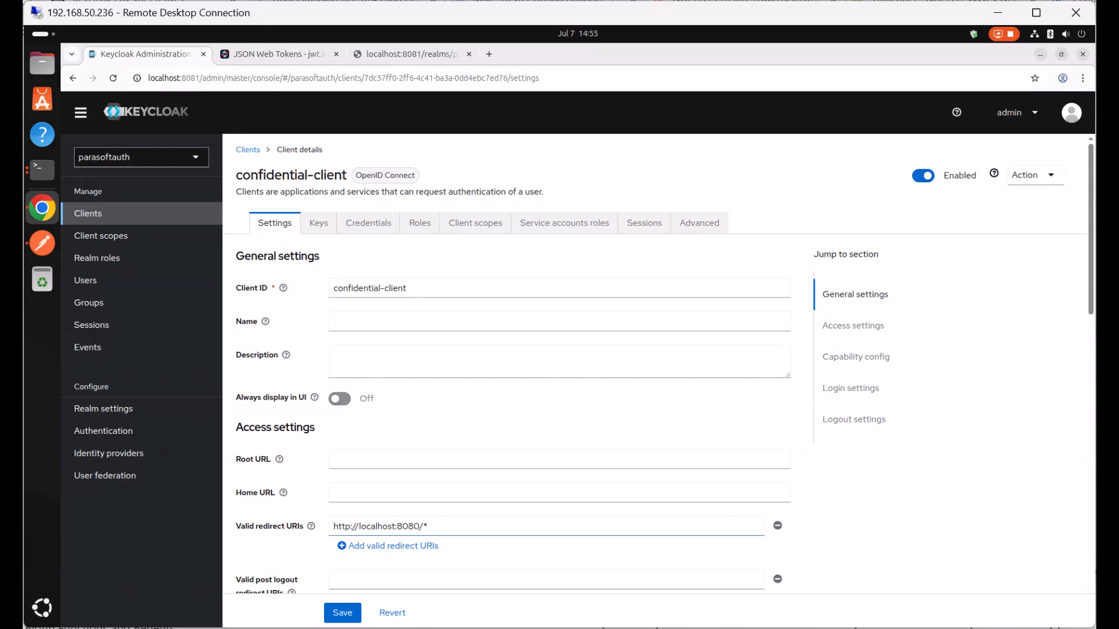
pyautogui.click(429, 526)
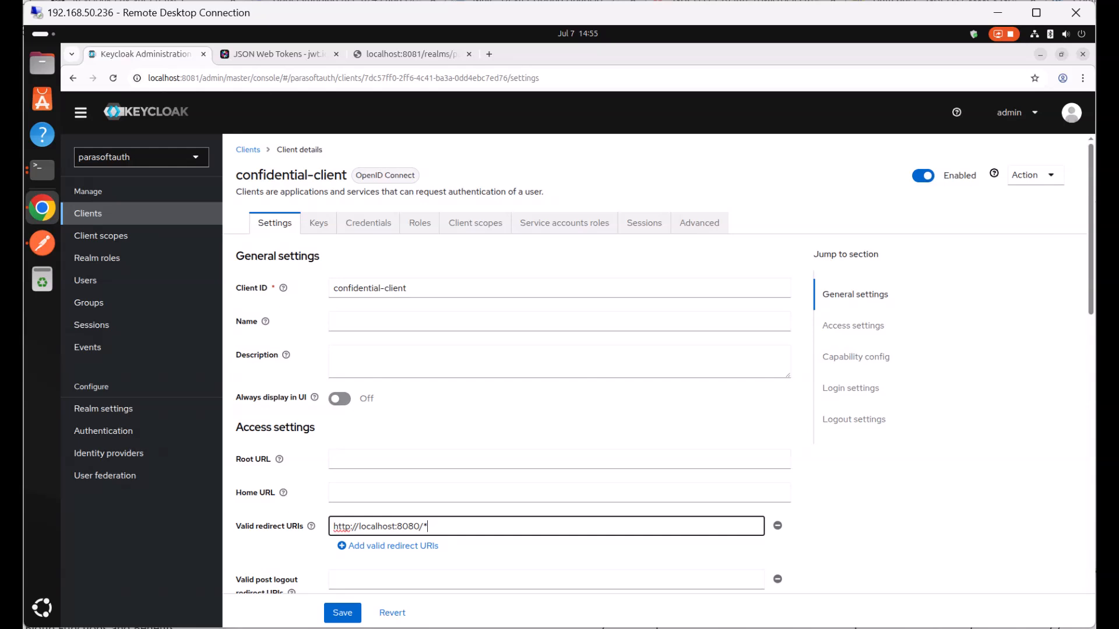
pyautogui.hotkey('ctrl', 'shift', 'Left')
pyautogui.hotkey('ctrl', 'shift', 'Left')
pyautogui.hotkey('ctrl', 'shift', 'Left')
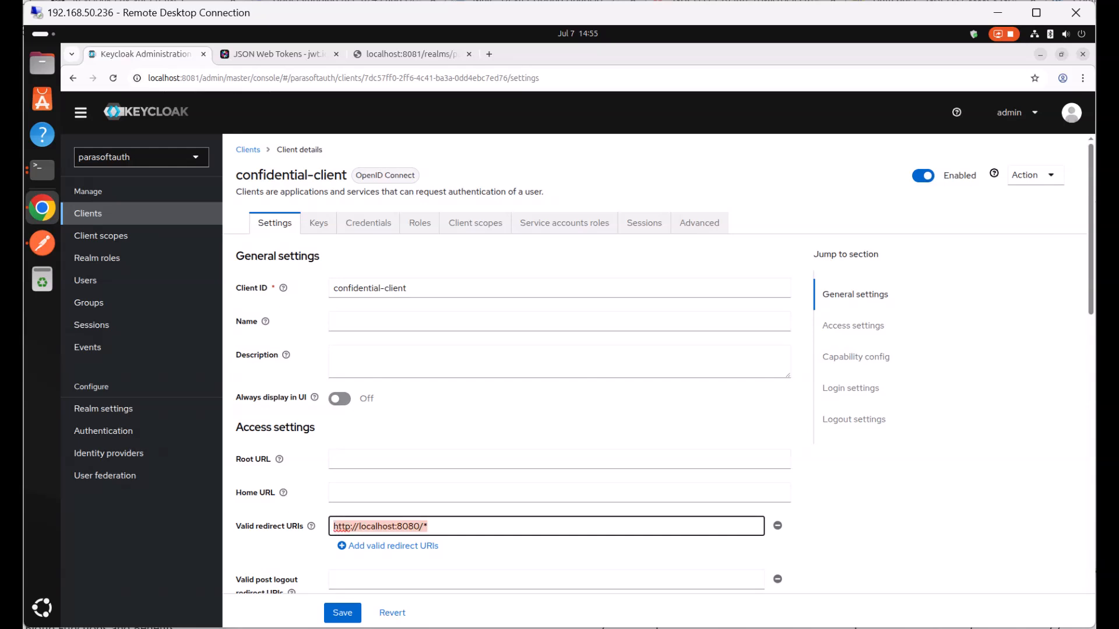
pyautogui.click(429, 526)
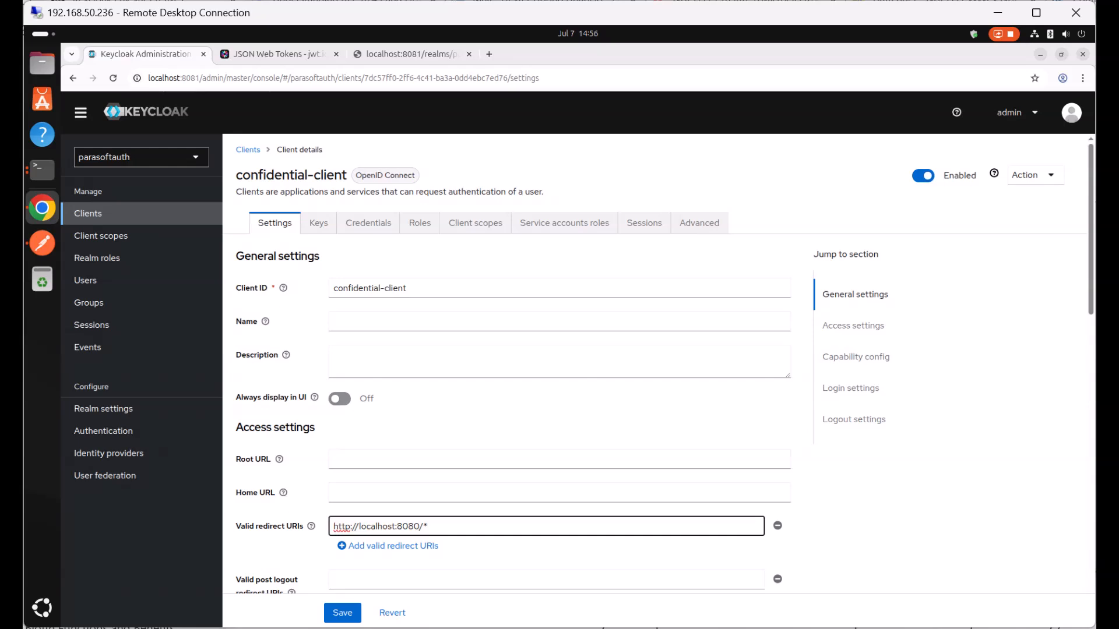
pyautogui.press('Left')
pyautogui.hotkey('ctrl', 'shift', 'Left')
pyautogui.hotkey('ctrl', 'shift', 'Left')
pyautogui.hotkey('ctrl', 'shift', 'Left')
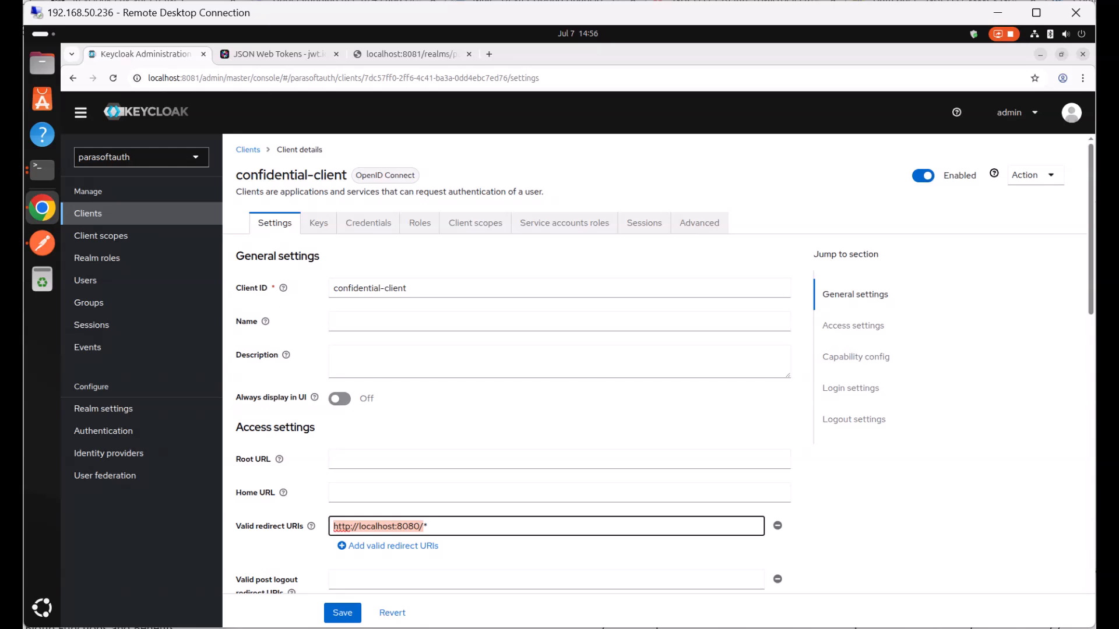
pyautogui.press('End')
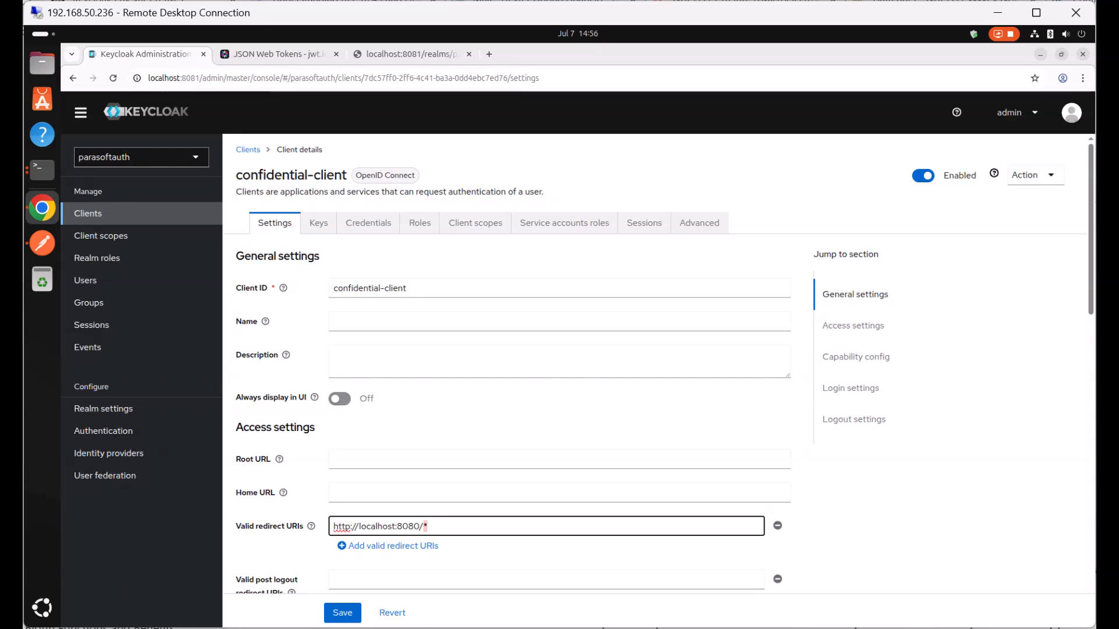
# Reveal and select confidential-client's Client Secret on its Credentials tab, then go to Users
pyautogui.click(369, 223)
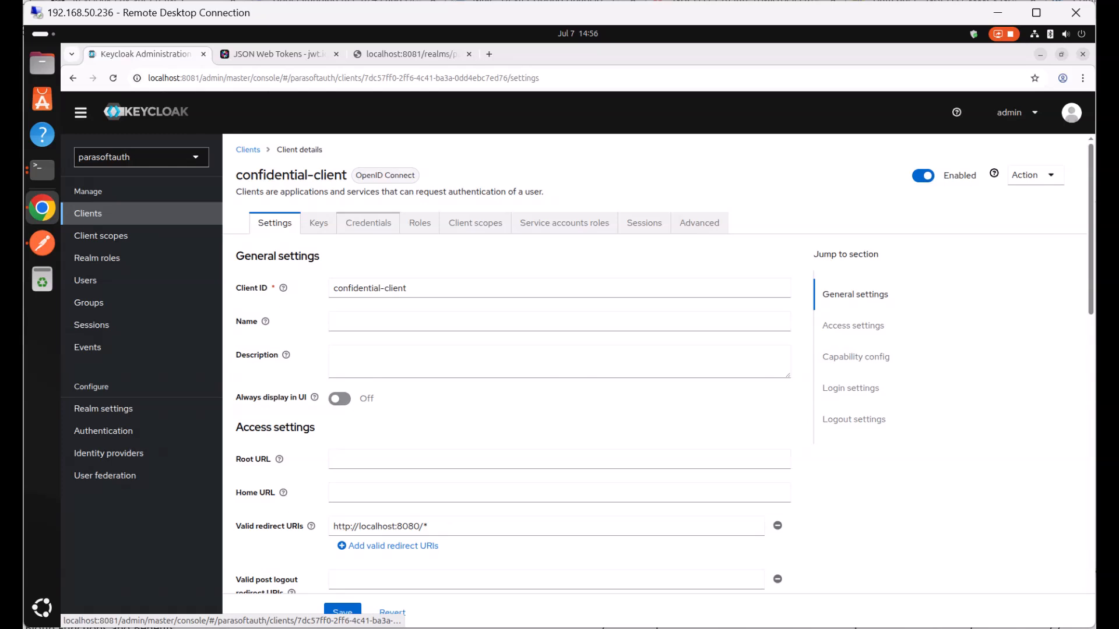
pyautogui.click(680, 384)
pyautogui.moveTo(502, 384); pyautogui.dragTo(346, 384)
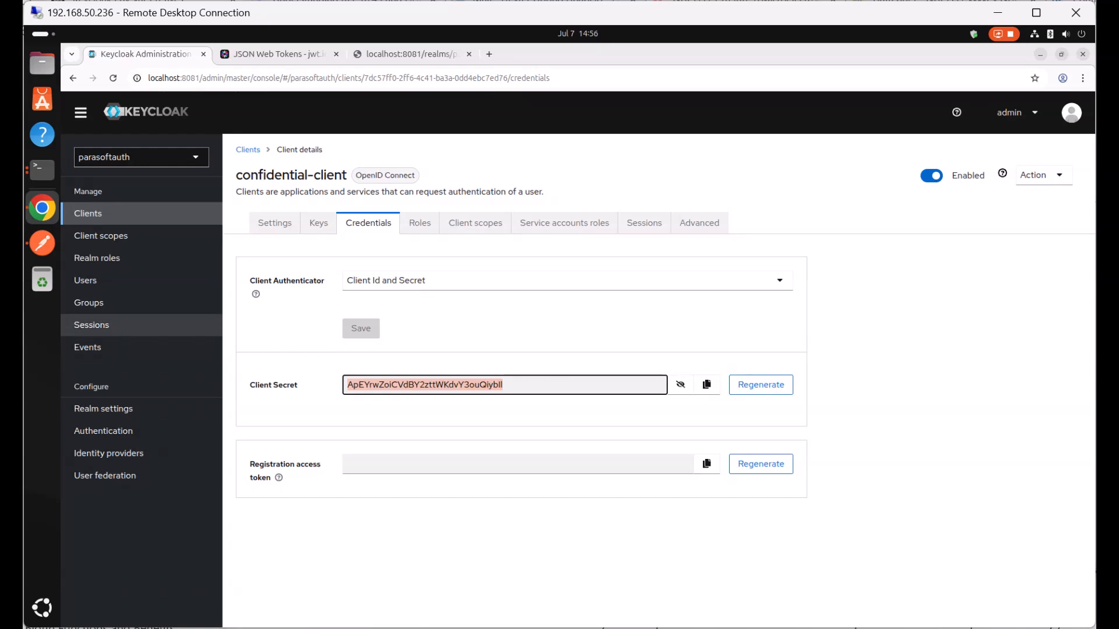
pyautogui.click(85, 280)
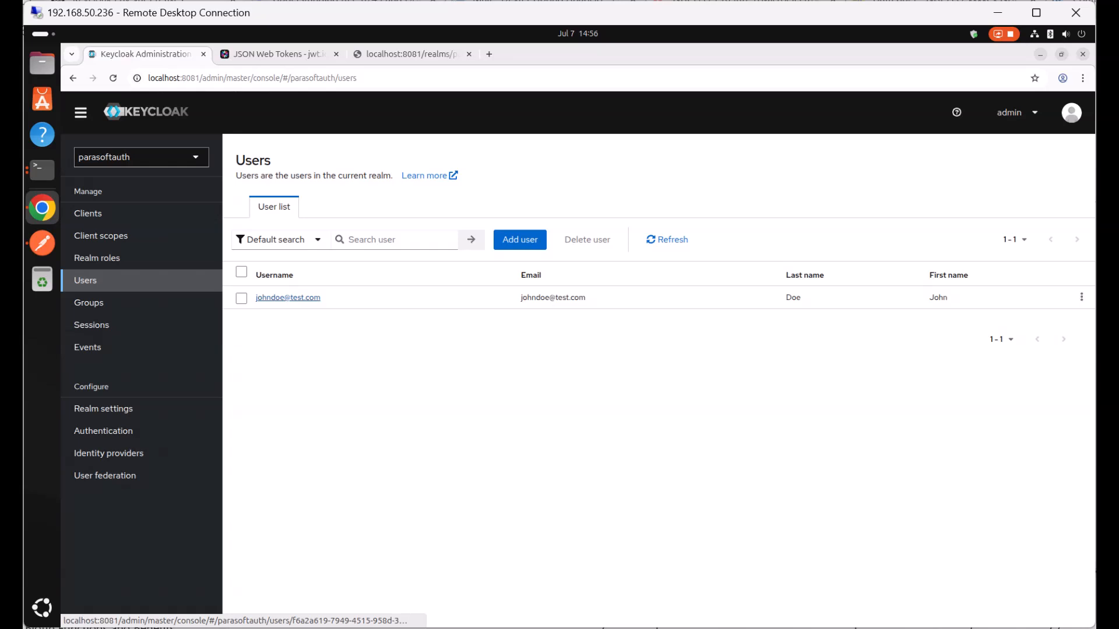
# Inspect the test user's Details and its stored password on the Credentials tab
pyautogui.click(288, 297)
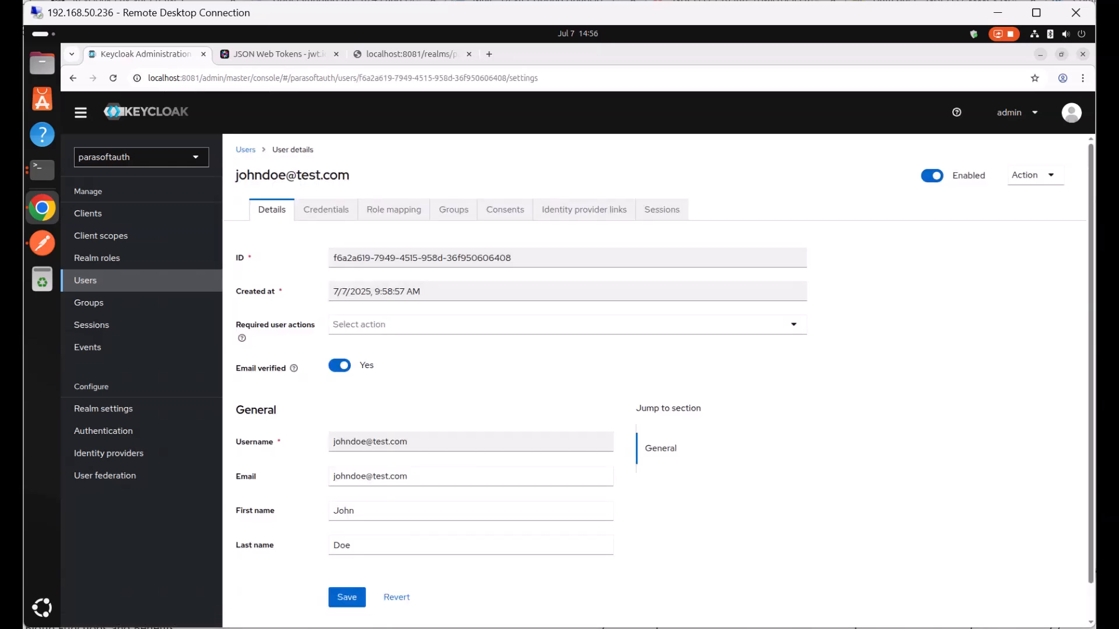
pyautogui.click(325, 209)
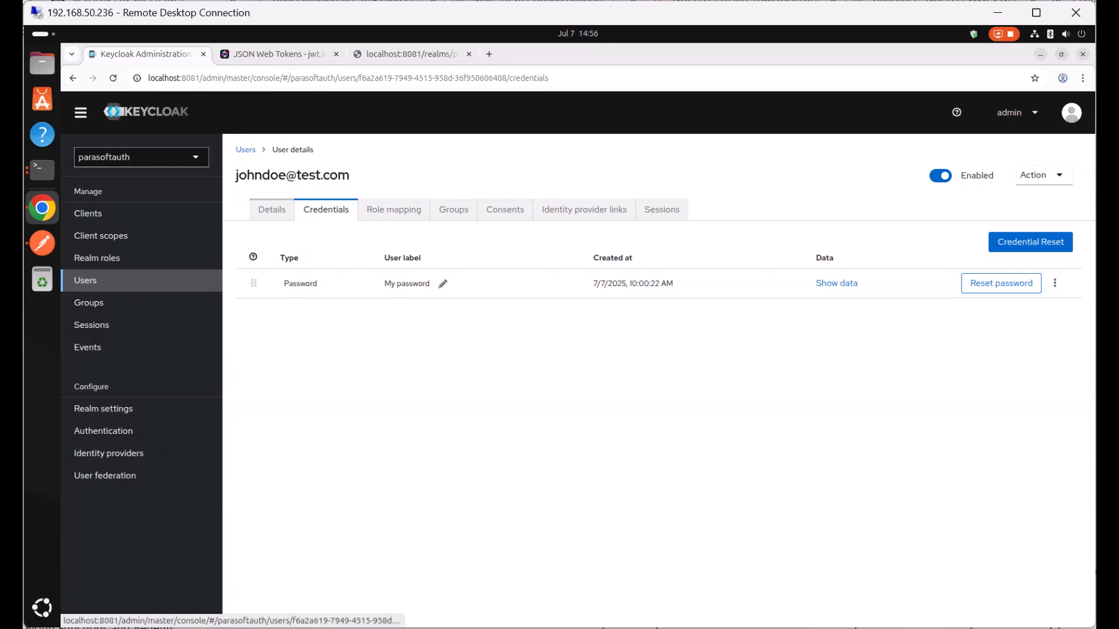
pyautogui.click(272, 210)
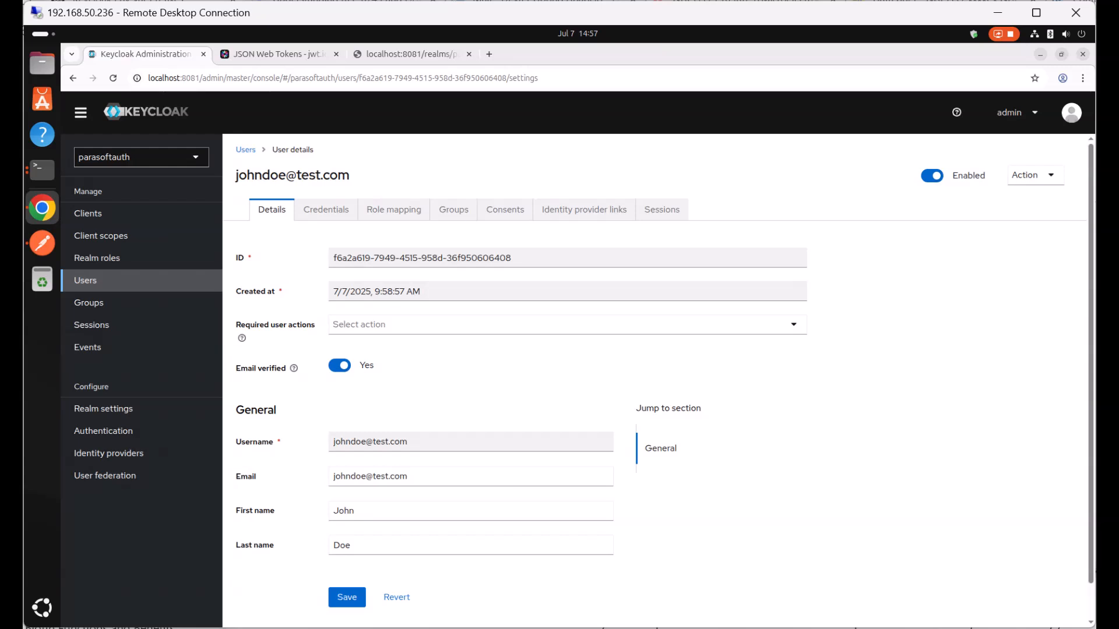
pyautogui.click(87, 213)
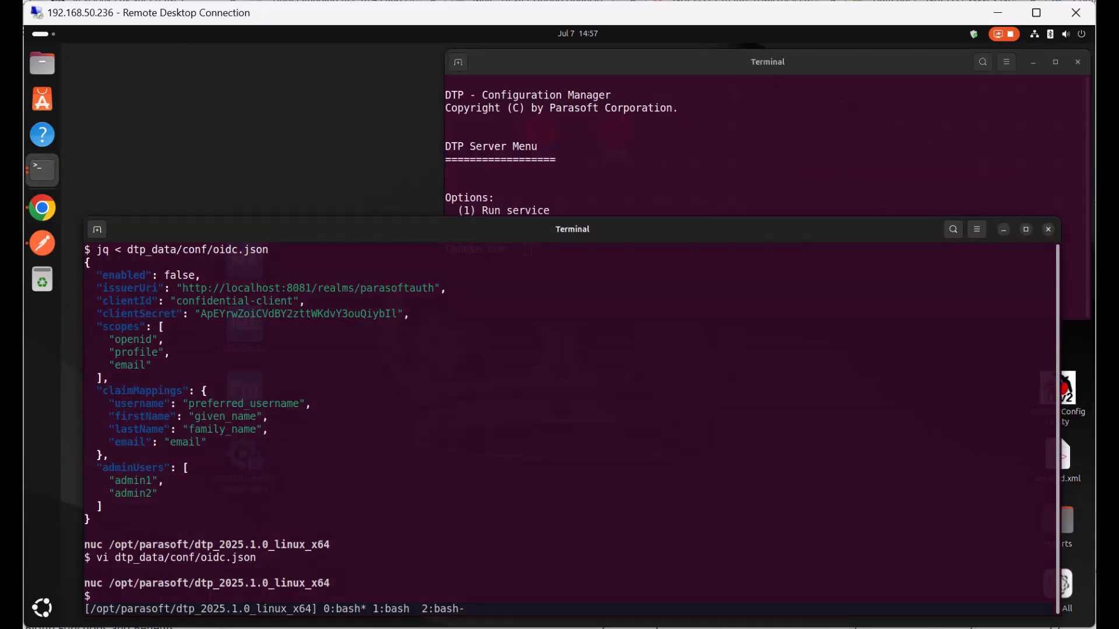
# In the DTP Configuration Manager terminal, choose option 1 to run the DTP service
pyautogui.hotkey('alt', 'Tab')
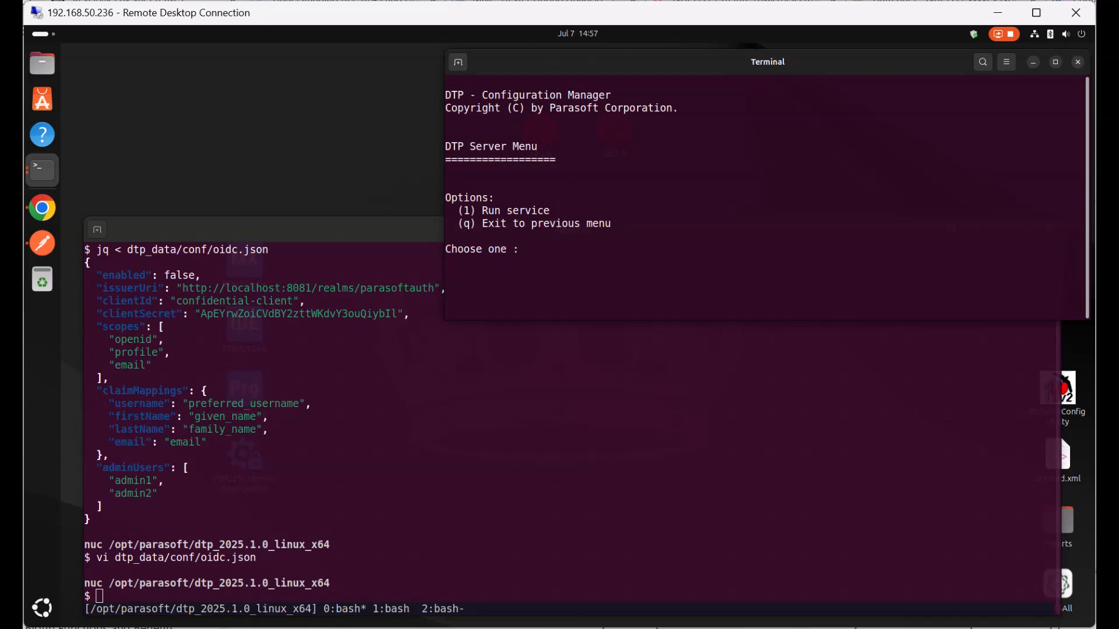
pyautogui.moveTo(213, 249); pyautogui.dragTo(1051, 262)
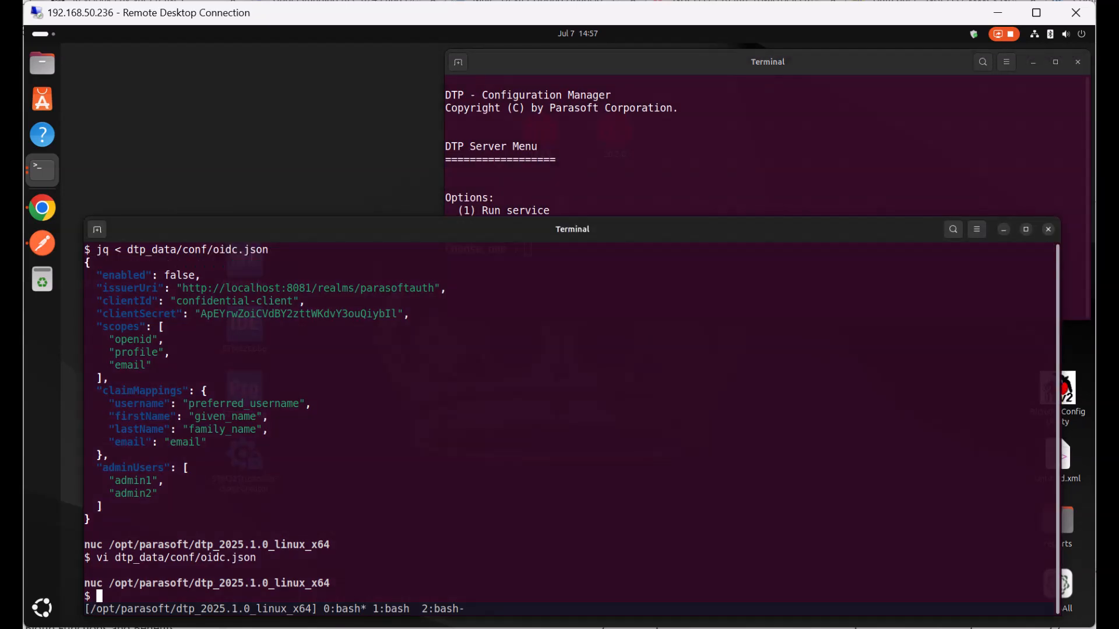
pyautogui.hotkey('alt', 'Tab')
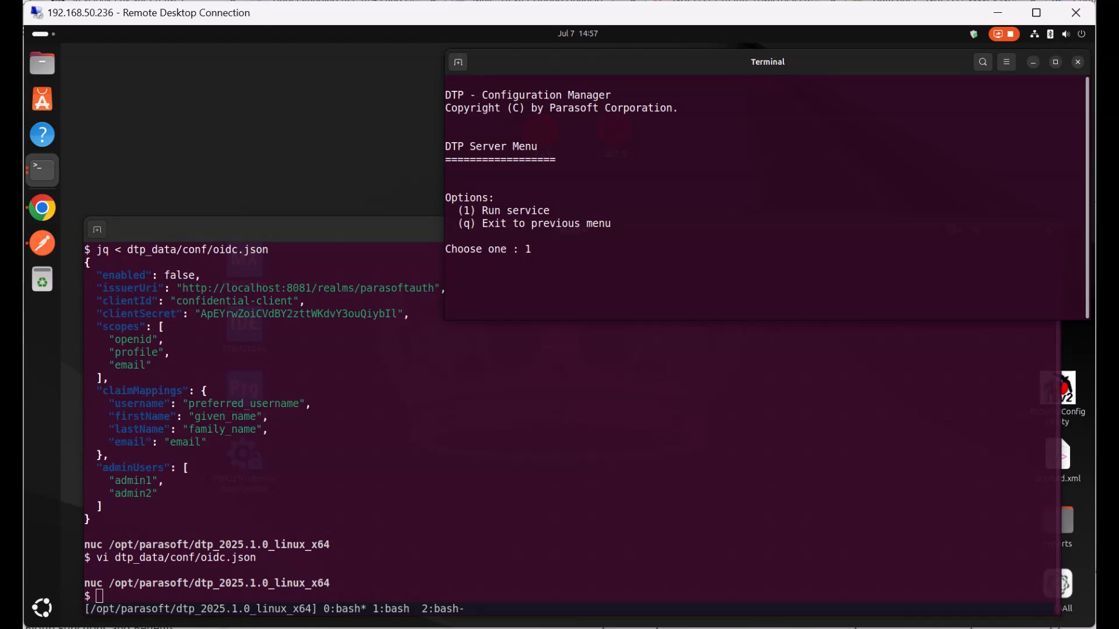
pyautogui.write('1')
pyautogui.press('Return')
# Launch Firefox and open the localhost:8080 suggestion, landing on Keycloak's parasoftauth sign-in page
pyautogui.click(42, 607)
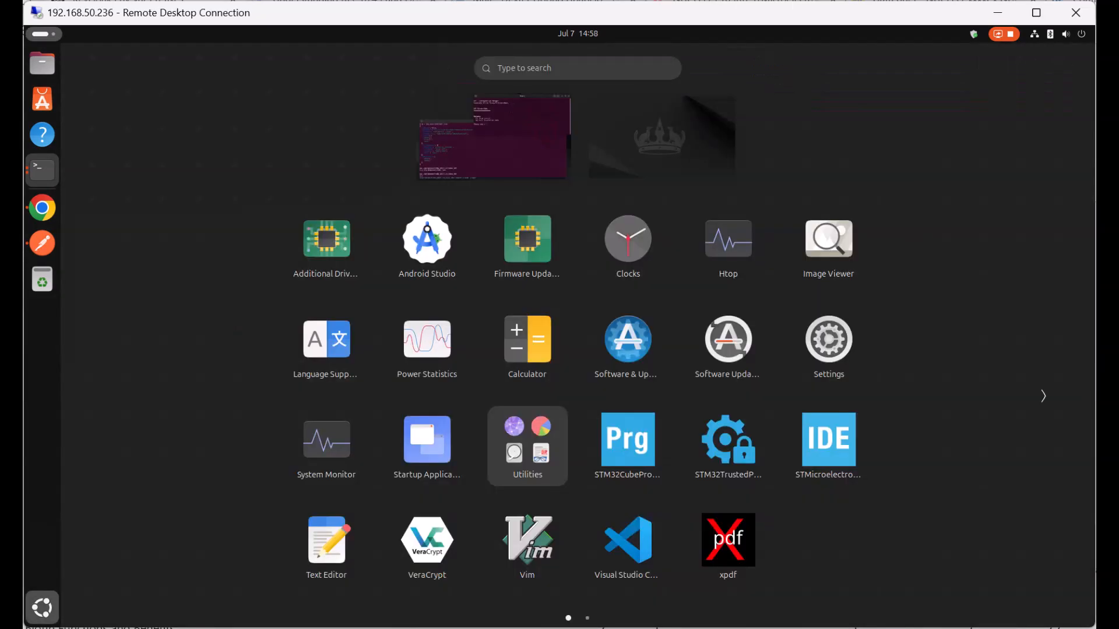
pyautogui.scroll(-1, 528, 446)
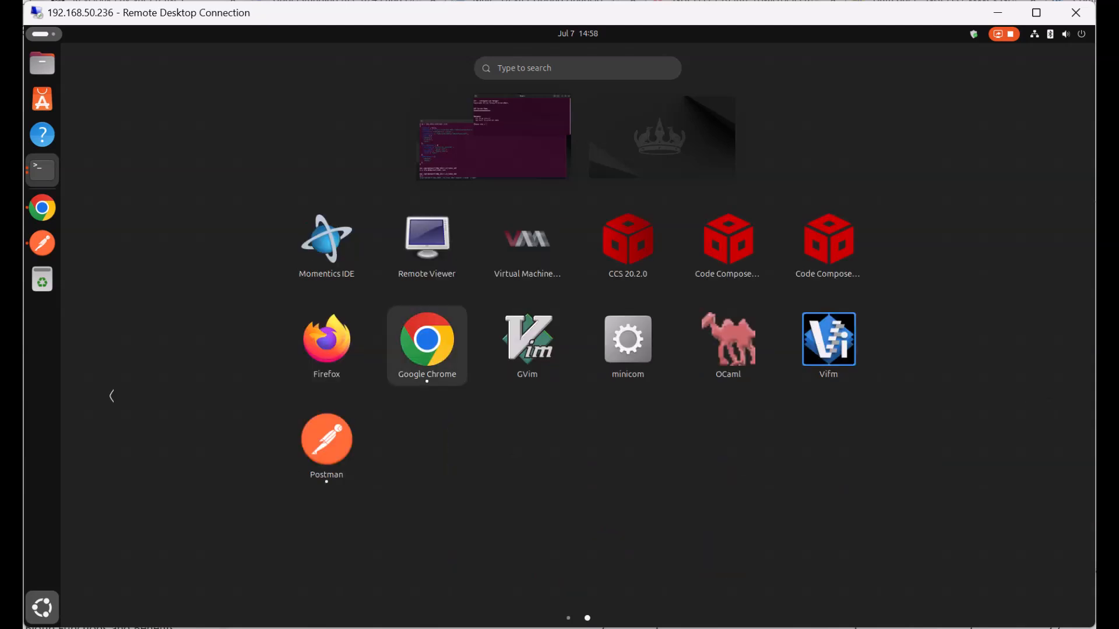
pyautogui.press('Escape')
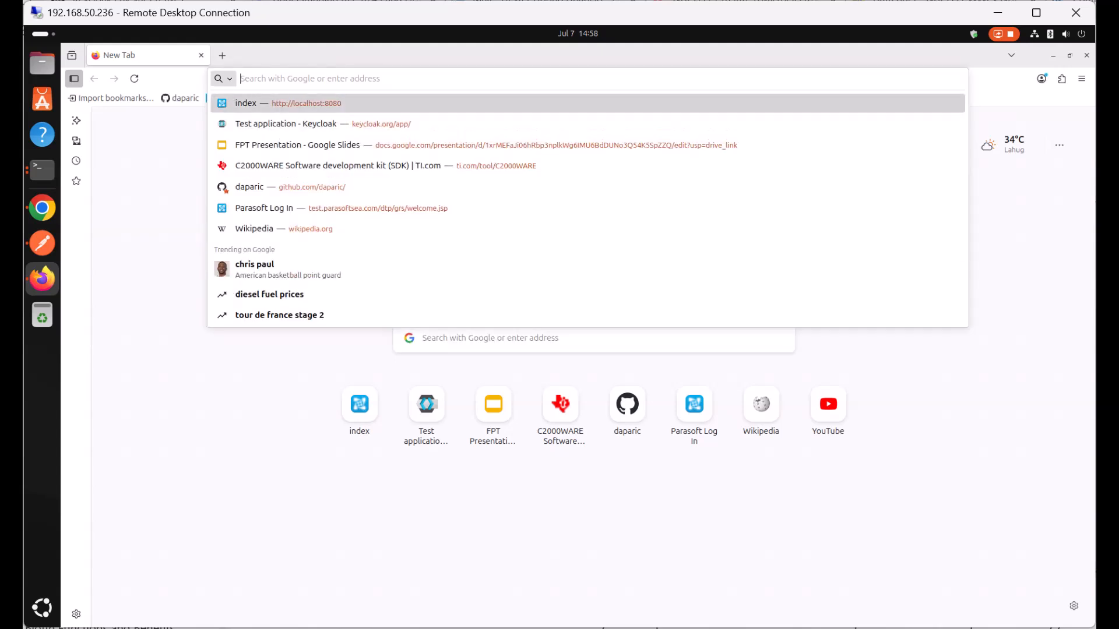
pyautogui.click(245, 103)
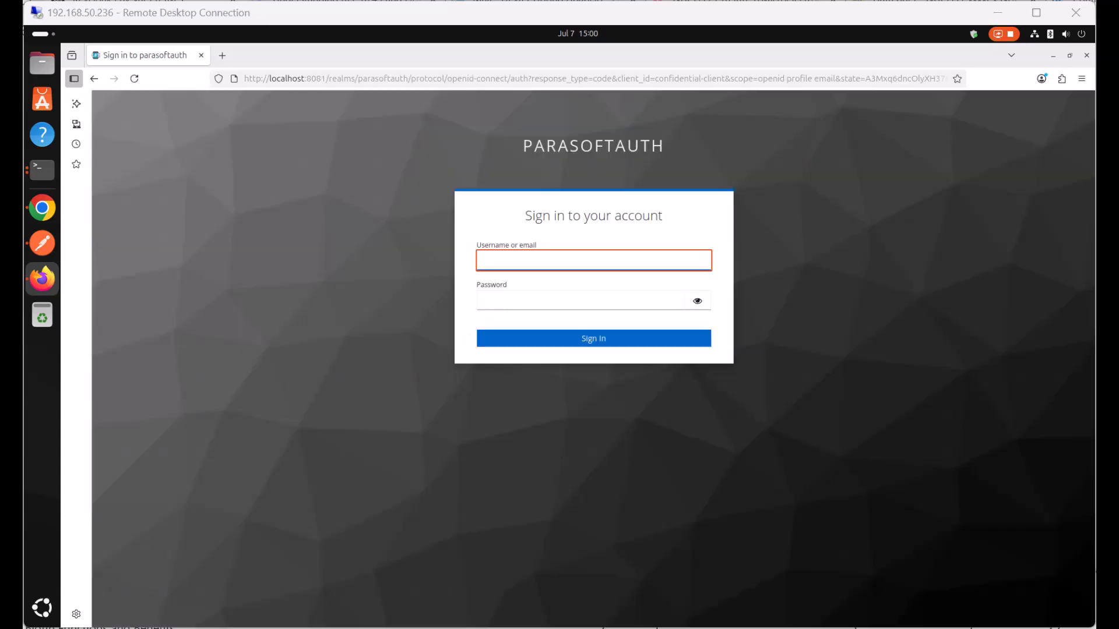
# Sign in to the parasoftauth realm with the test user's e-mail and password, declining to save the password
pyautogui.click(593, 260)
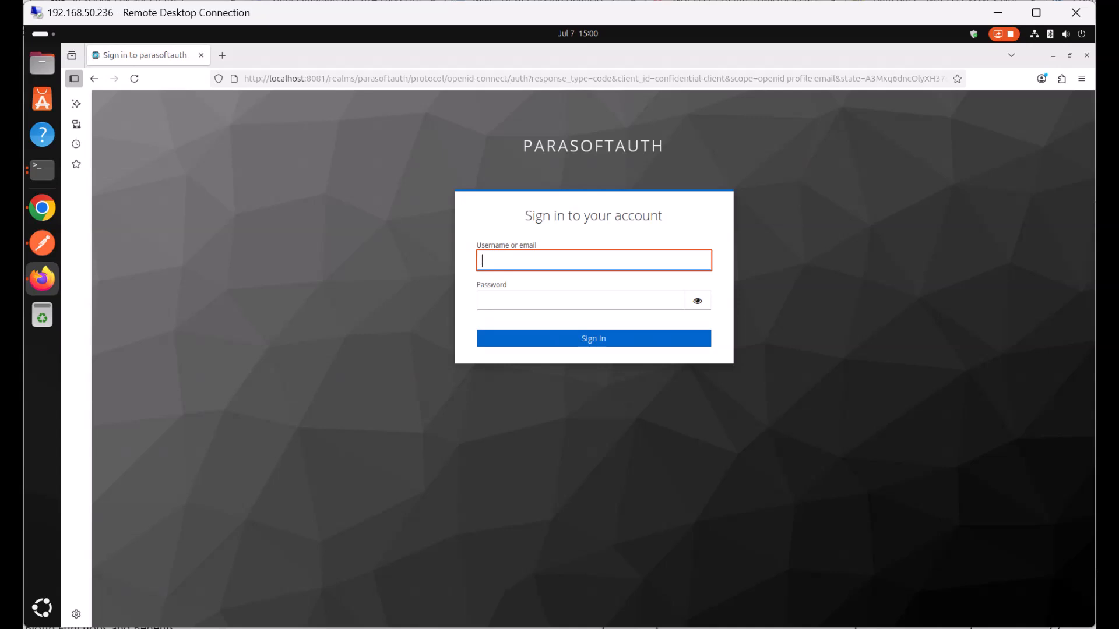
pyautogui.write('johndoe@test.com')
pyautogui.click(580, 300)
pyautogui.write('password')
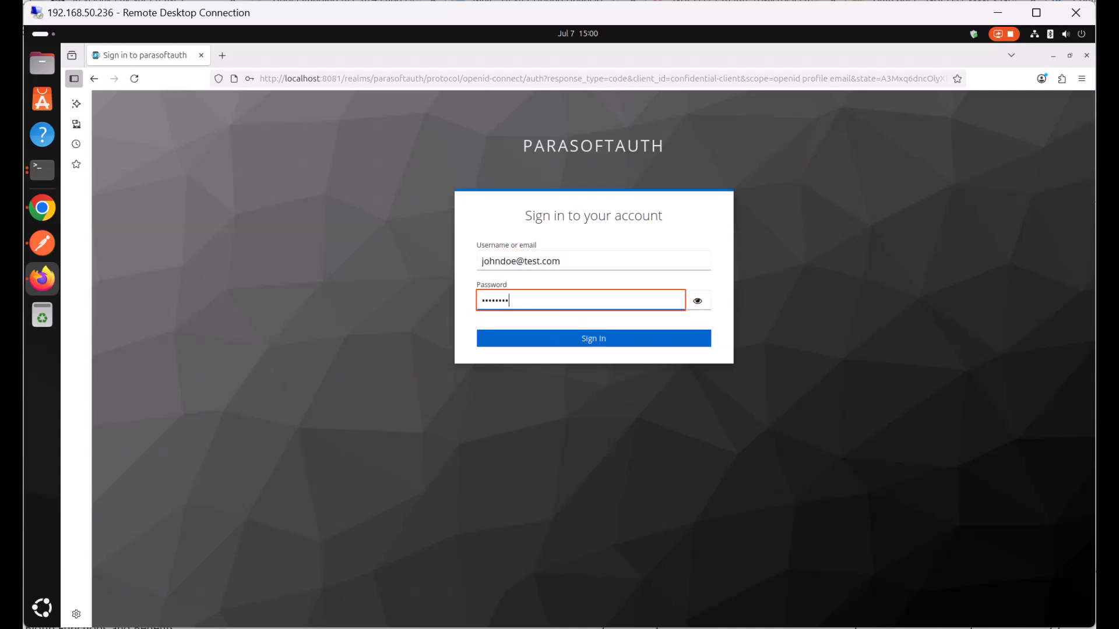
pyautogui.press('Return')
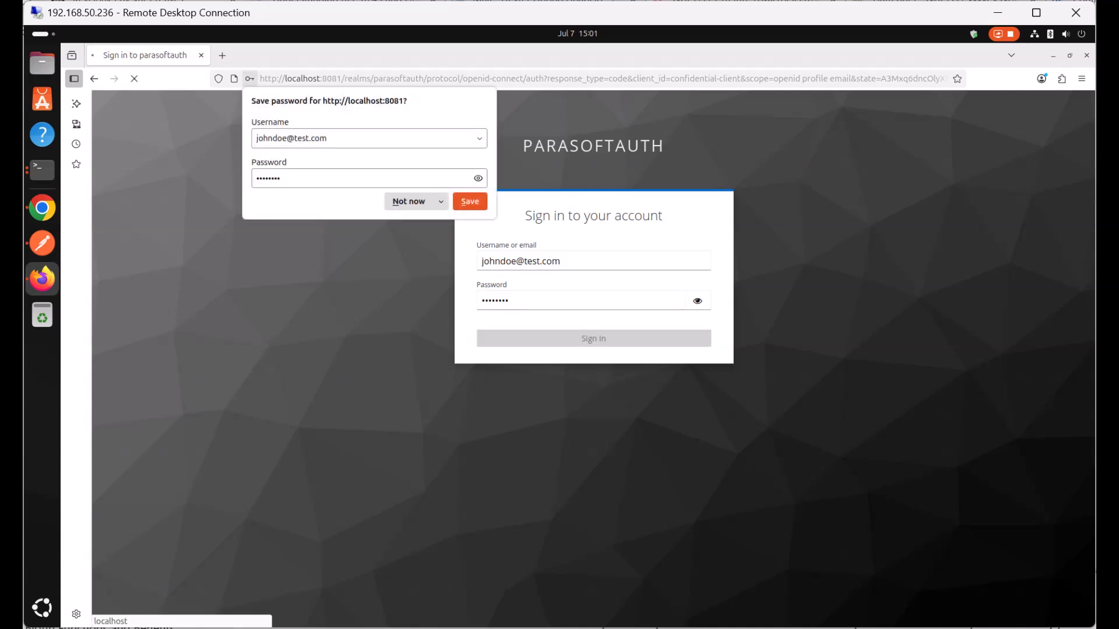
pyautogui.click(408, 201)
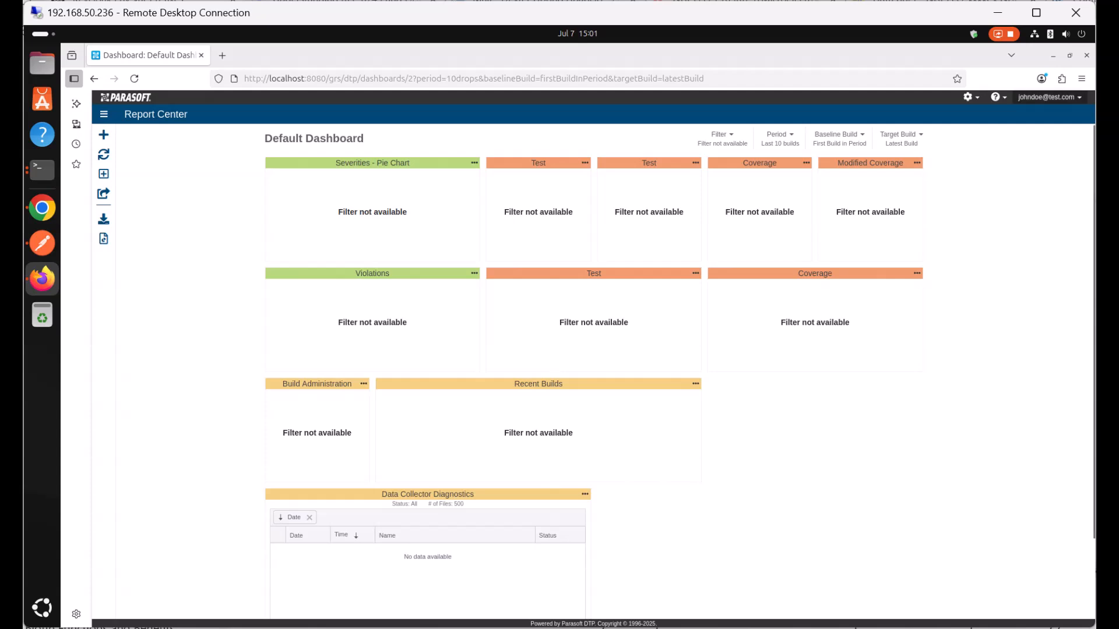
# Open User Profile from the signed-in user's menu at the top right of Report Center
pyautogui.click(1046, 96)
pyautogui.click(1023, 113)
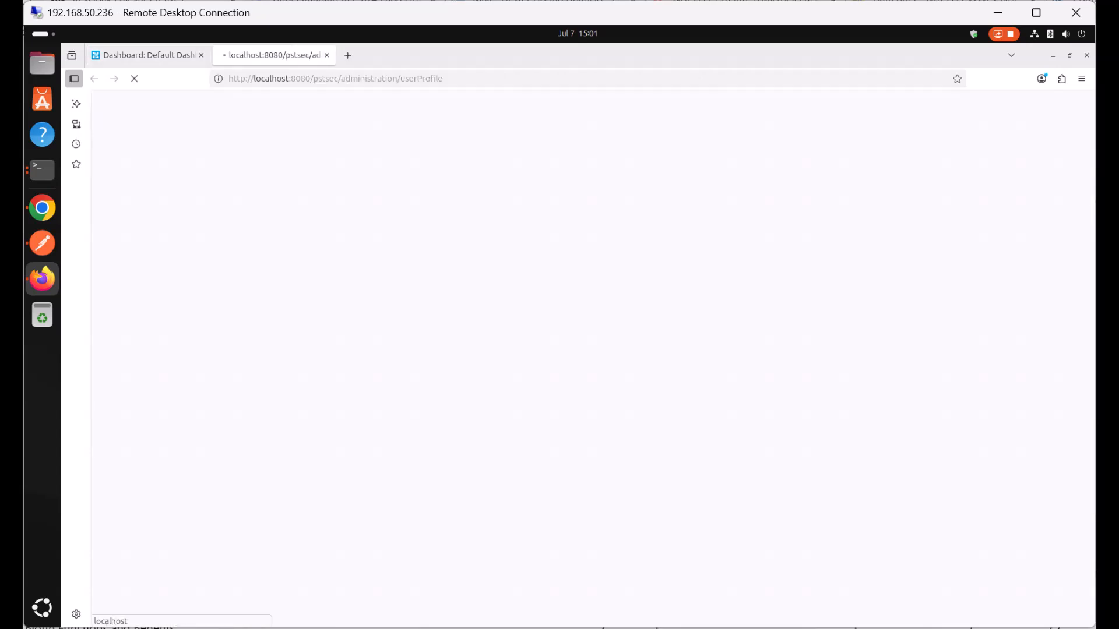